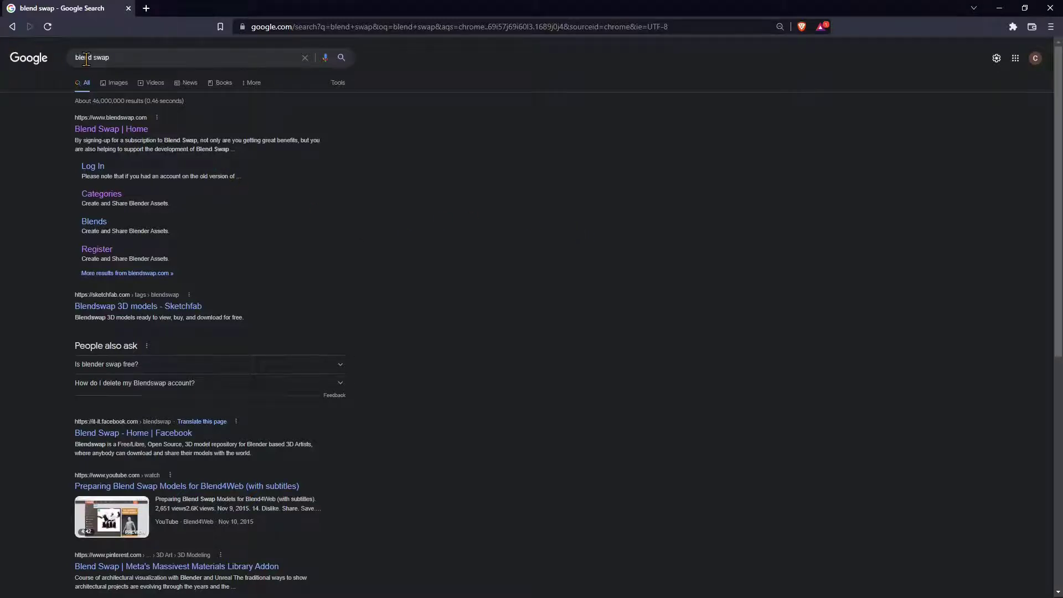
Open the Blend Swap home page from the search results and show its list of blend categories
{"action": "left_click", "coordinate": [86, 60]}
{"action": "left_click", "coordinate": [570, 409]}
{"action": "left_click", "coordinate": [113, 133]}
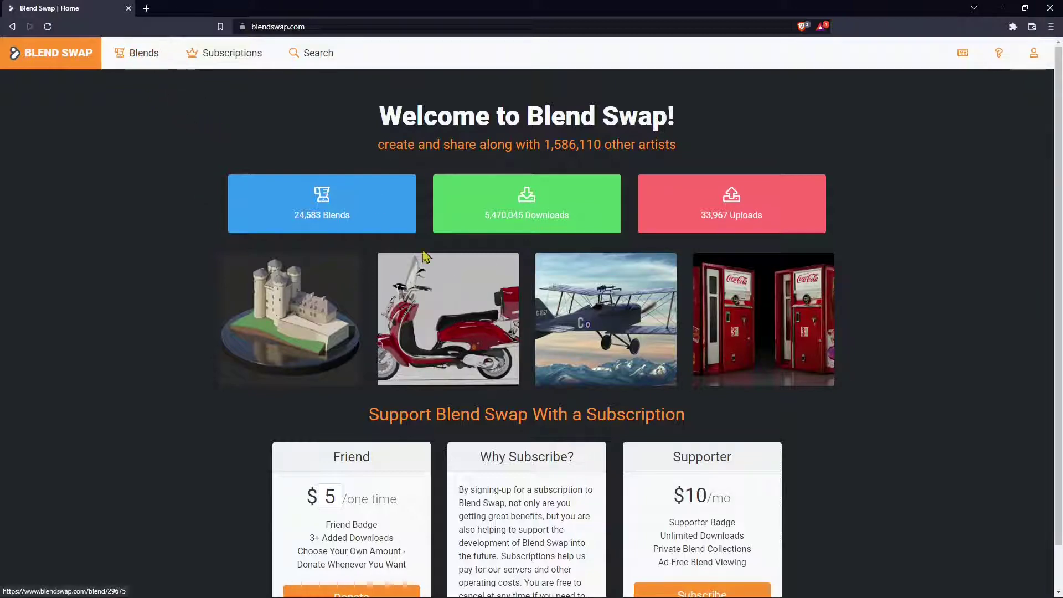
{"action": "left_click", "coordinate": [140, 67]}
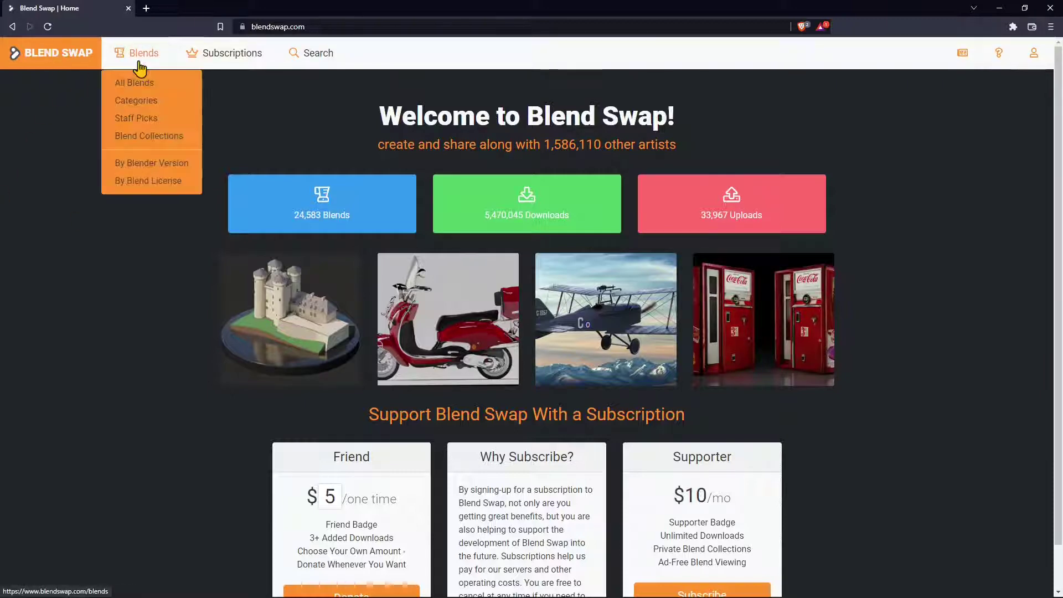
{"action": "left_click", "coordinate": [132, 102]}
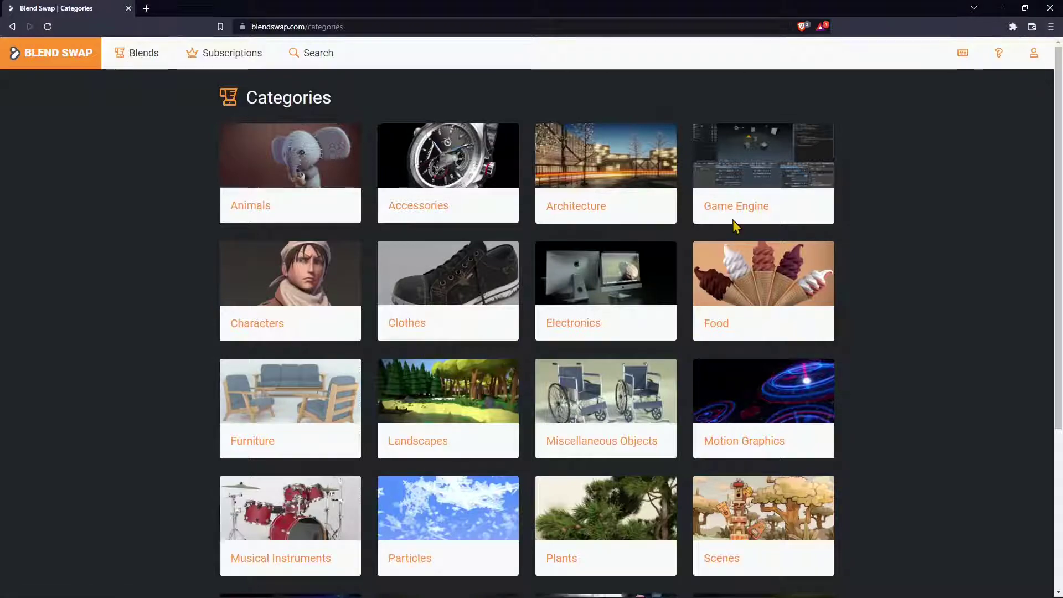
Open the Materials category from the Blend Swap categories list
{"action": "scroll", "coordinate": [332, 443], "scroll_direction": "down", "scroll_amount": 1}
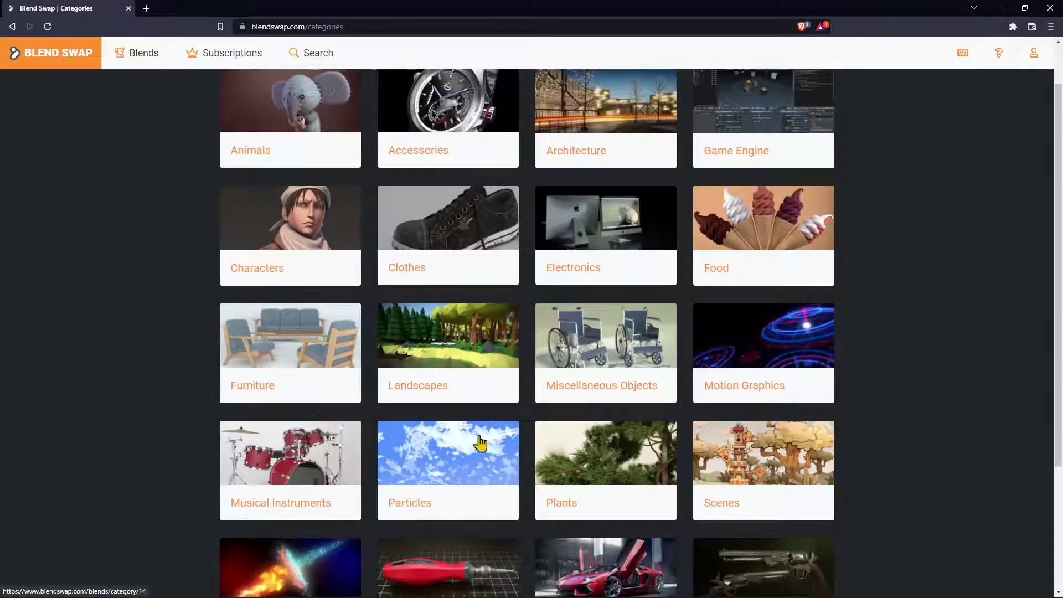
{"action": "scroll", "coordinate": [650, 443], "scroll_direction": "down", "scroll_amount": 1}
{"action": "scroll", "coordinate": [669, 312], "scroll_direction": "down", "scroll_amount": 2}
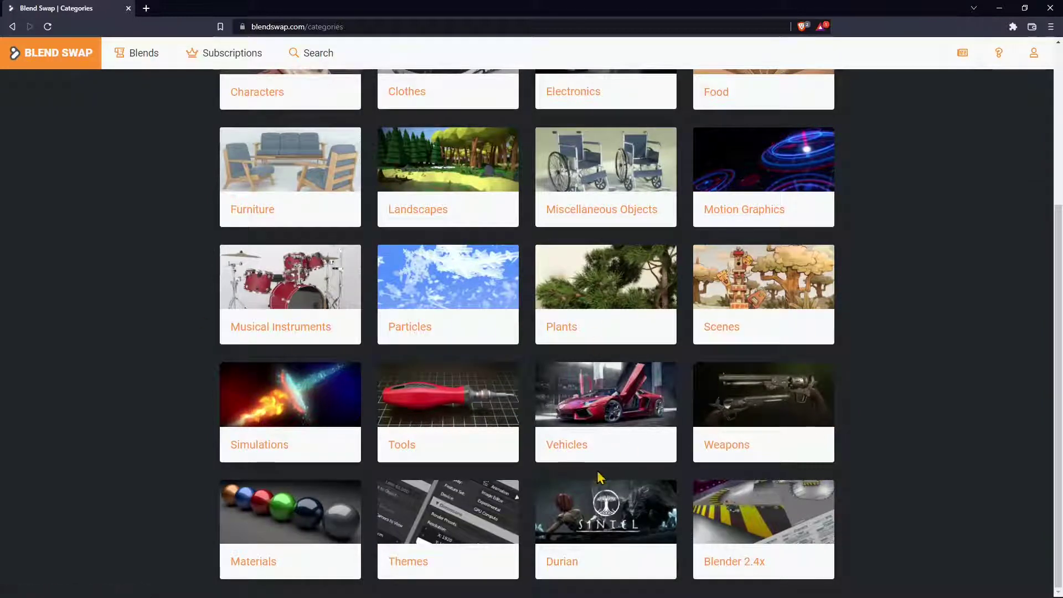
{"action": "left_click", "coordinate": [269, 565]}
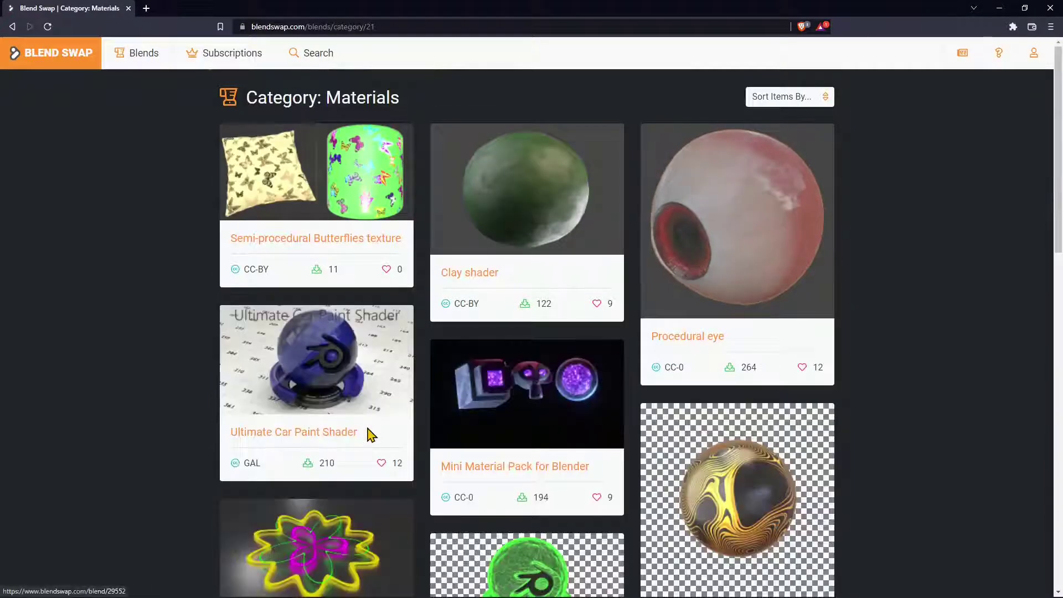
Browse the first two pages of the Materials category, examining the available shaders and the licence shown for Car Paints
{"action": "scroll", "coordinate": [499, 390], "scroll_direction": "down", "scroll_amount": 10}
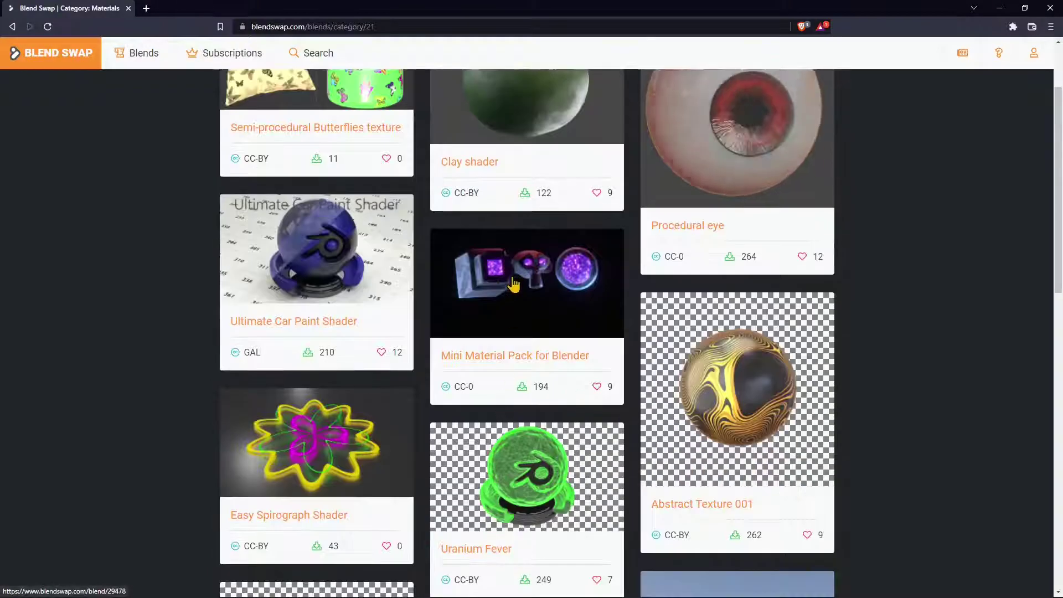
{"action": "scroll", "coordinate": [520, 299], "scroll_direction": "down", "scroll_amount": 6}
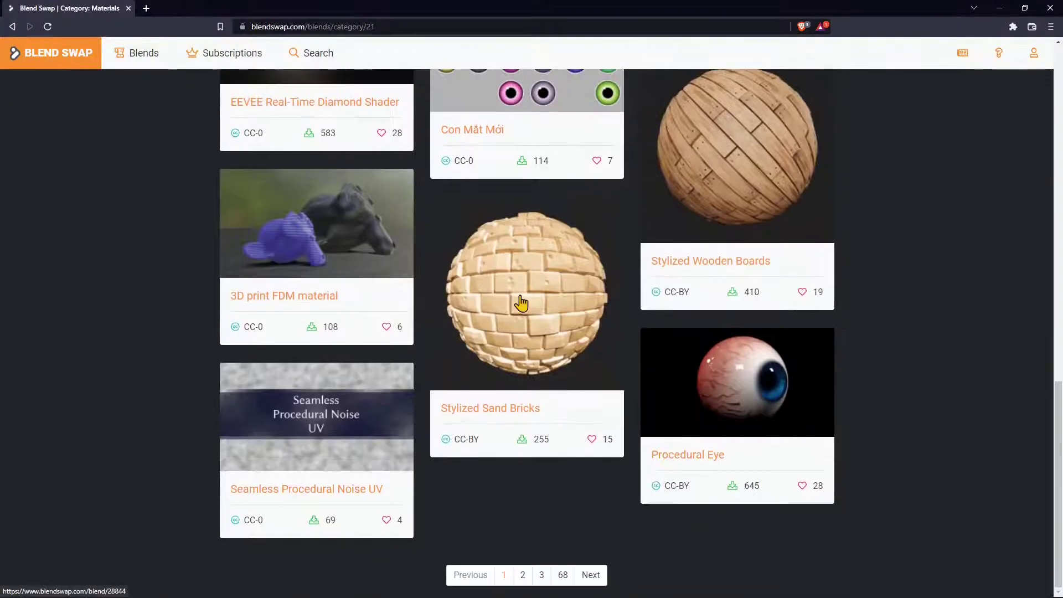
{"action": "left_click", "coordinate": [522, 575]}
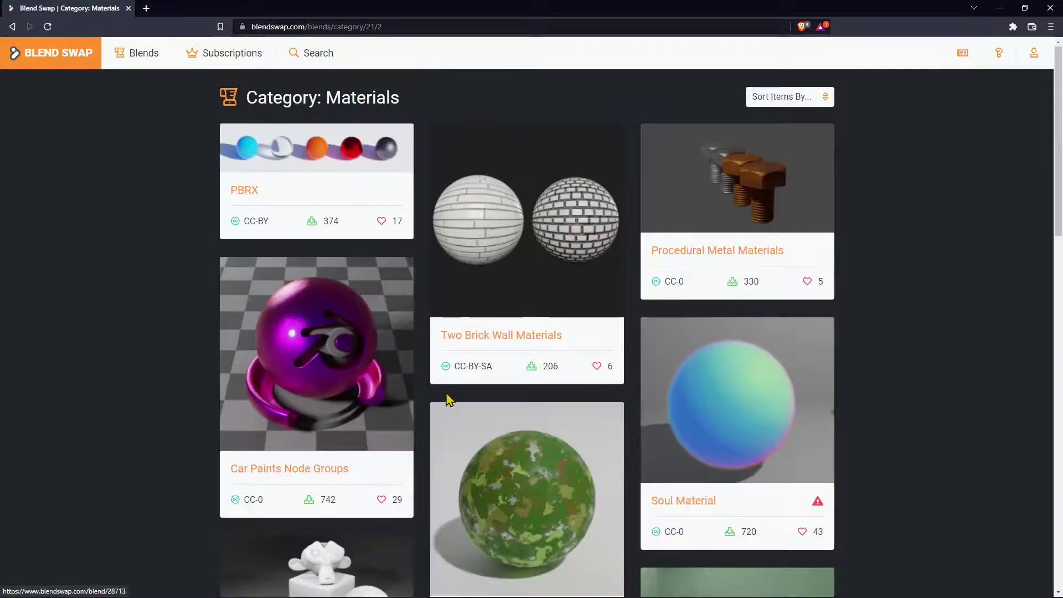
{"action": "scroll", "coordinate": [468, 412], "scroll_direction": "down", "scroll_amount": 2}
{"action": "scroll", "coordinate": [471, 414], "scroll_direction": "down", "scroll_amount": 2}
{"action": "scroll", "coordinate": [648, 363], "scroll_direction": "down", "scroll_amount": 3}
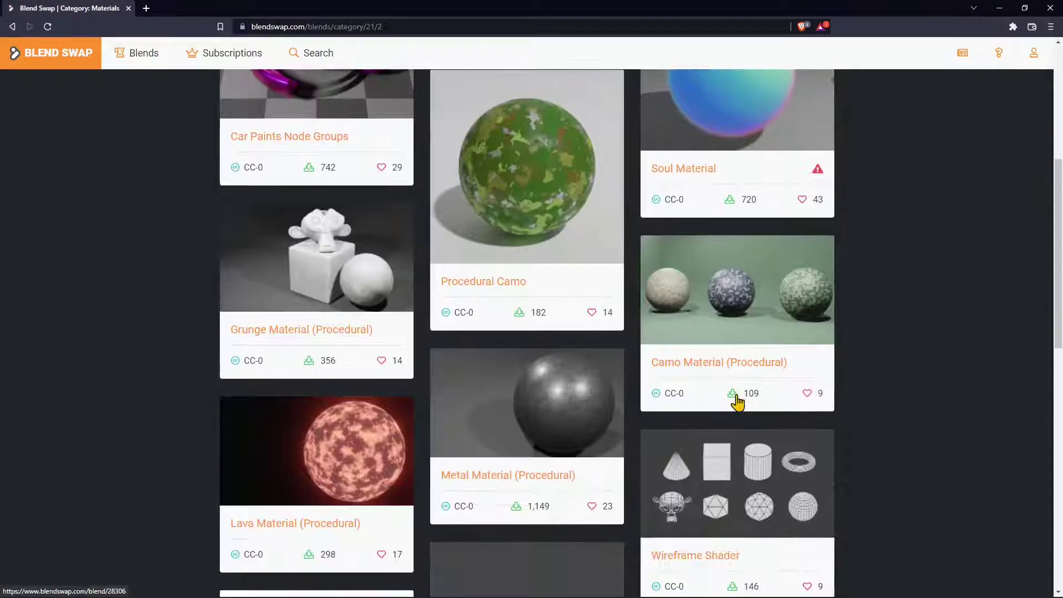
{"action": "scroll", "coordinate": [368, 354], "scroll_direction": "down", "scroll_amount": 8}
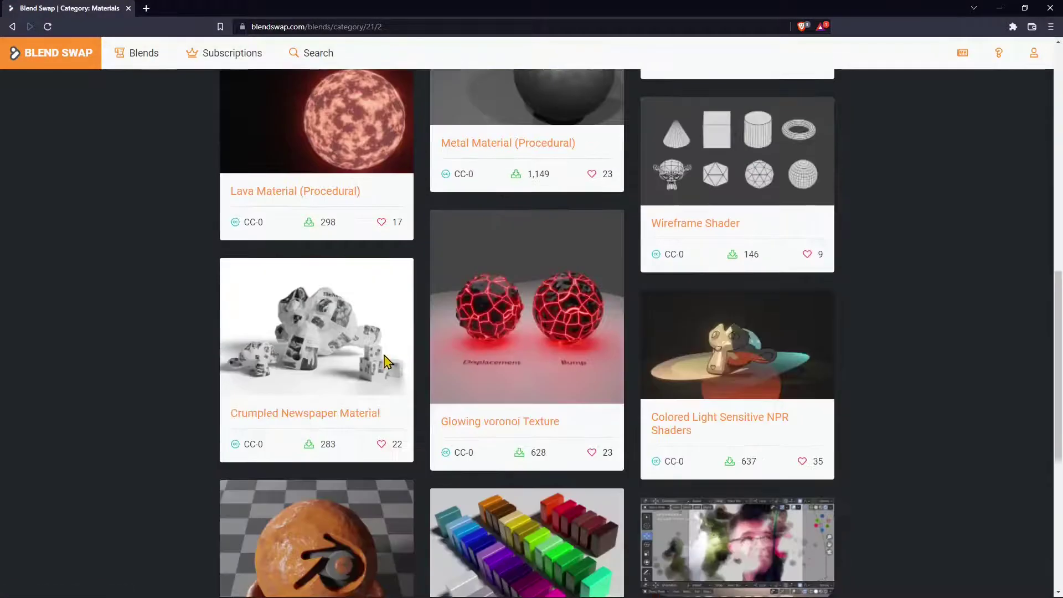
{"action": "scroll", "coordinate": [340, 343], "scroll_direction": "down", "scroll_amount": 2}
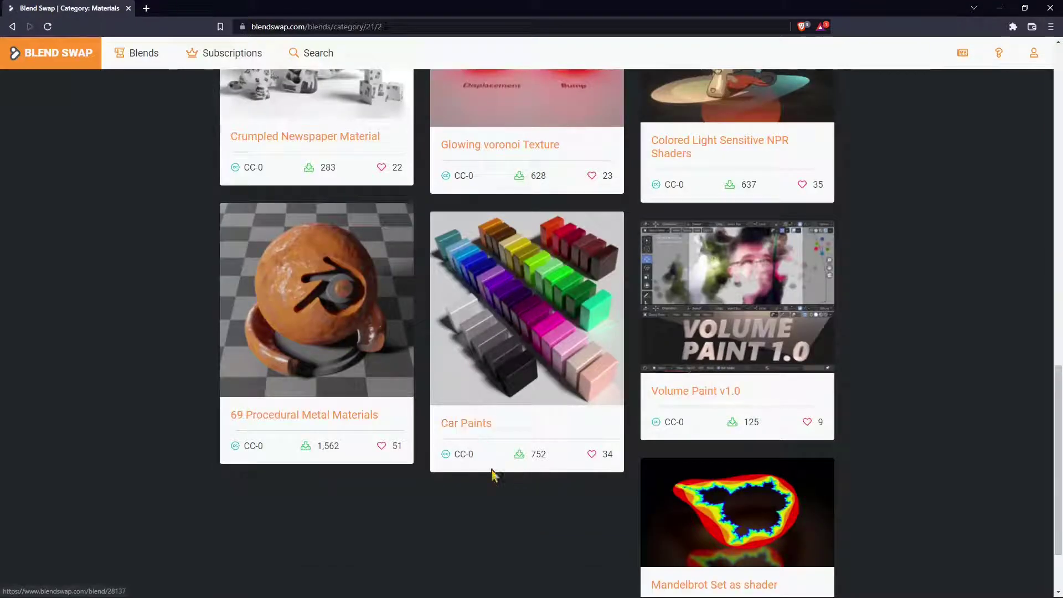
{"action": "left_click_drag", "start_coordinate": [482, 458], "coordinate": [453, 455]}
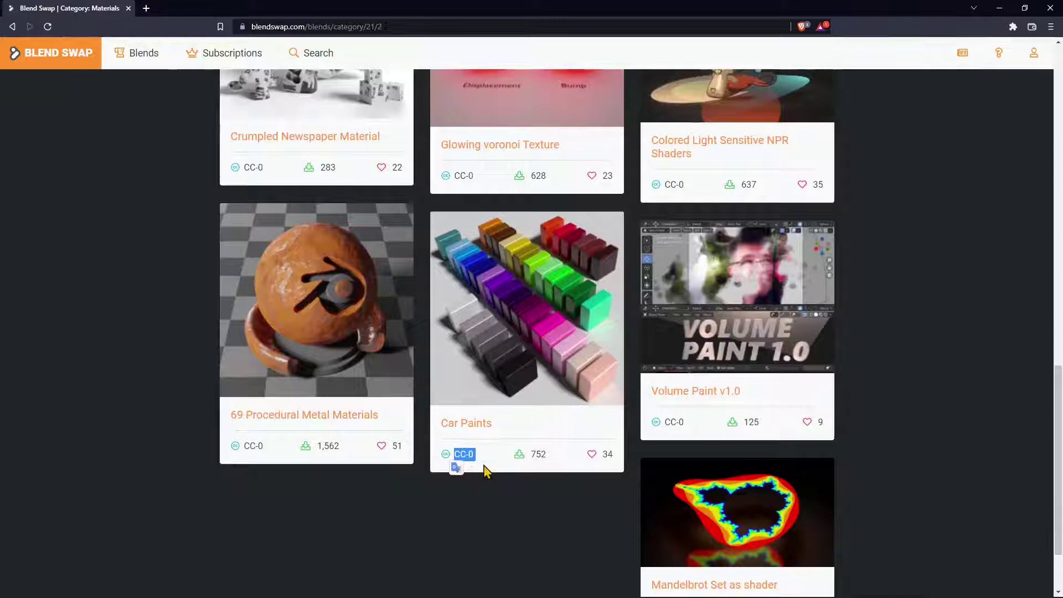
{"action": "left_click", "coordinate": [492, 480]}
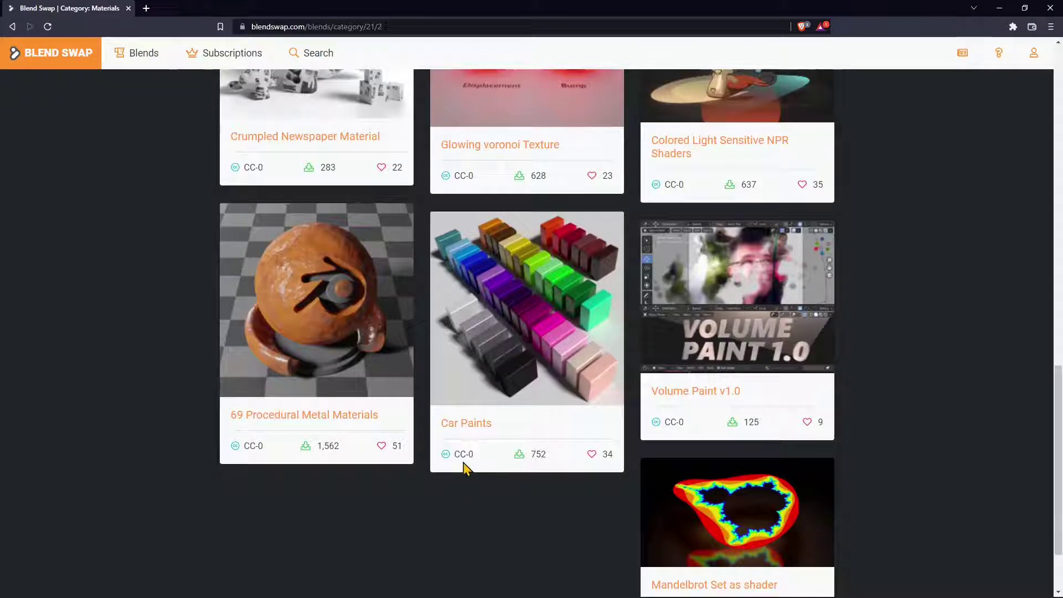
{"action": "scroll", "coordinate": [464, 391], "scroll_direction": "down", "scroll_amount": 2}
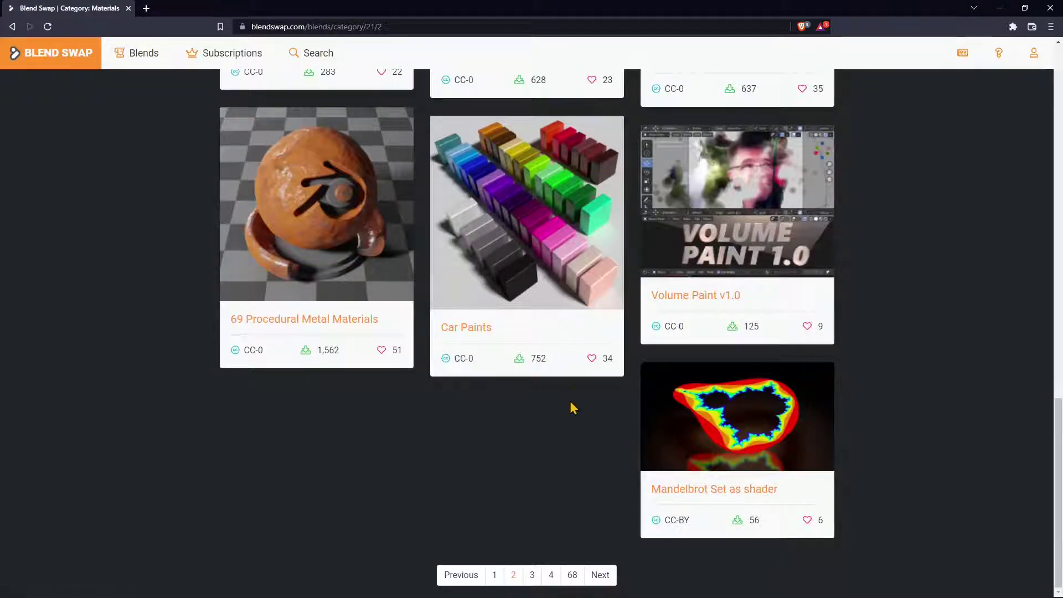
Look through the materials listed on page 4 of the category
{"action": "left_click", "coordinate": [551, 574]}
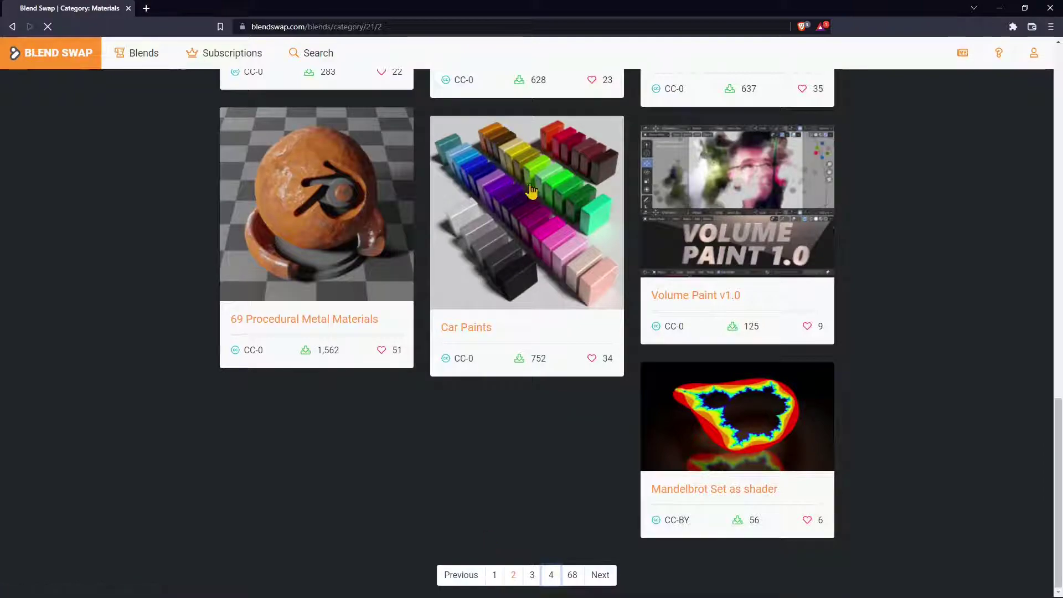
{"action": "scroll", "coordinate": [592, 422], "scroll_direction": "down", "scroll_amount": 5}
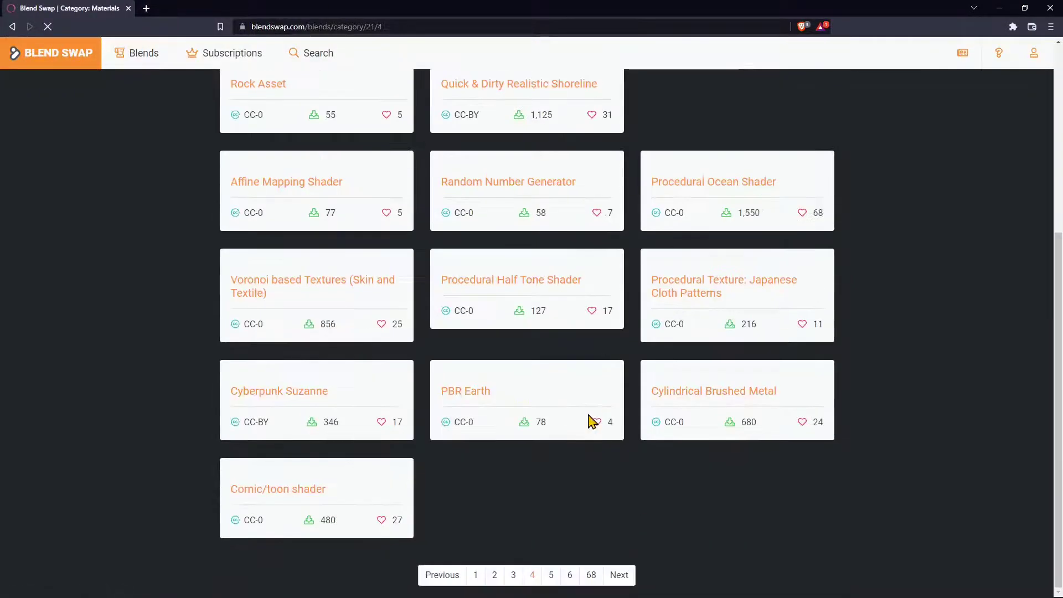
{"action": "scroll", "coordinate": [592, 422], "scroll_direction": "up", "scroll_amount": 10}
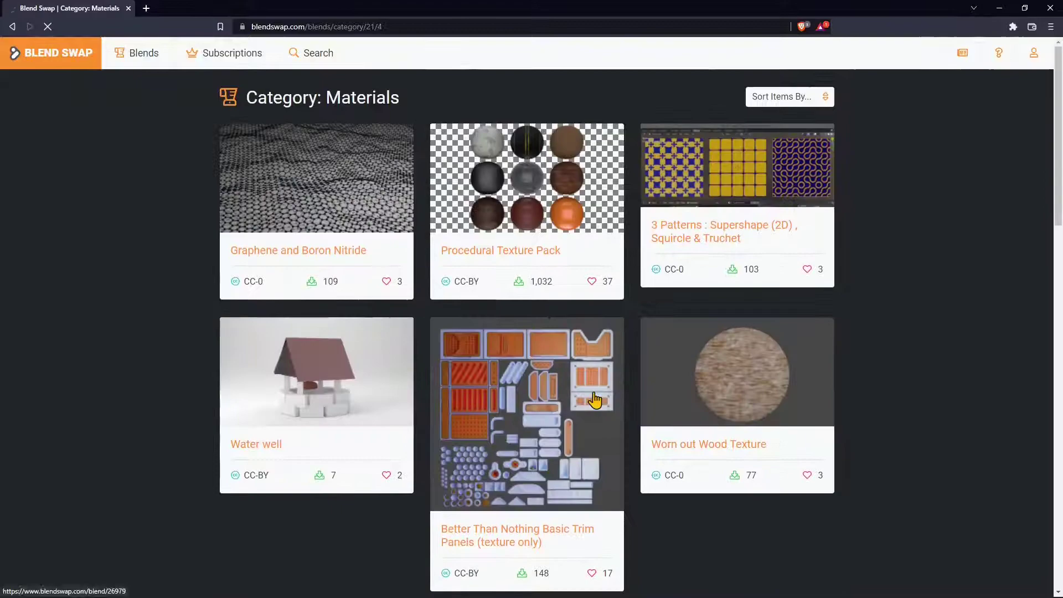
{"action": "scroll", "coordinate": [595, 399], "scroll_direction": "down", "scroll_amount": 8}
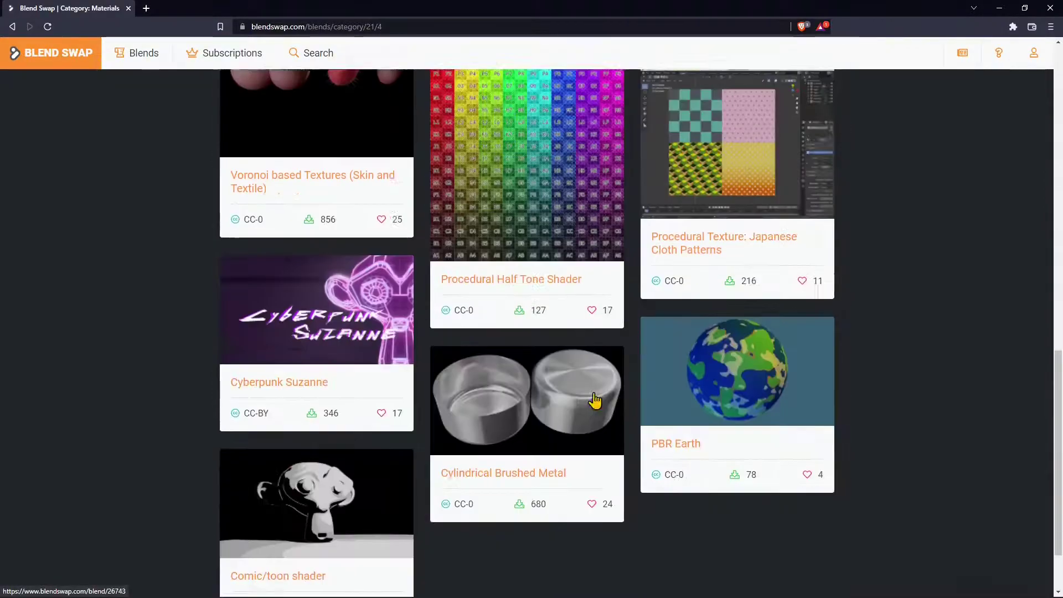
{"action": "scroll", "coordinate": [595, 400], "scroll_direction": "down", "scroll_amount": 2}
Return to page 1 of the Materials category and open the Stylized Wooden Boards blend
{"action": "left_click", "coordinate": [476, 575]}
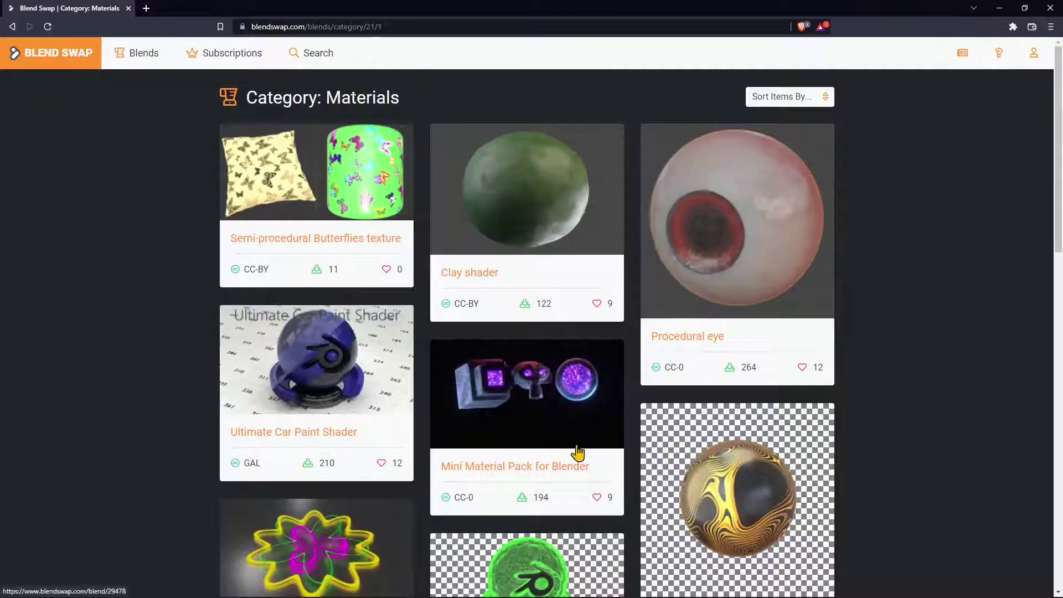
{"action": "scroll", "coordinate": [577, 452], "scroll_direction": "down", "scroll_amount": 12}
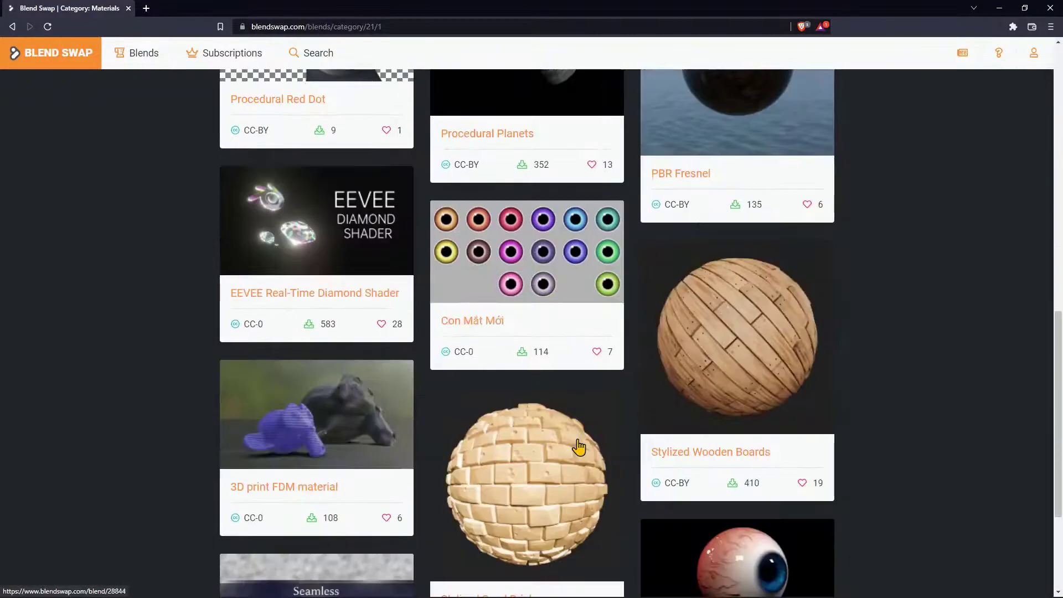
{"action": "scroll", "coordinate": [578, 446], "scroll_direction": "down", "scroll_amount": 2}
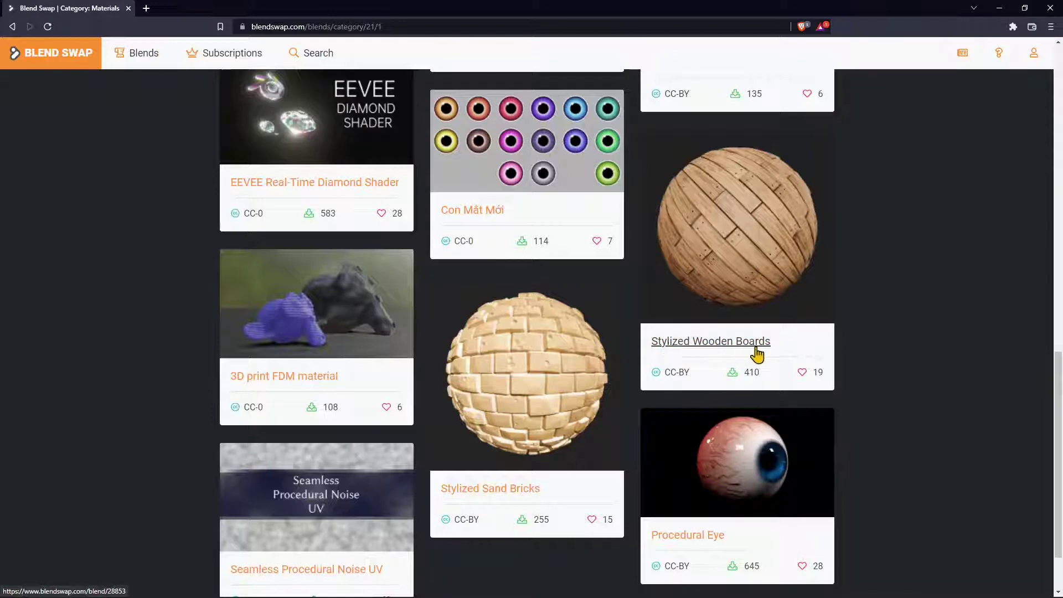
{"action": "left_click", "coordinate": [730, 346]}
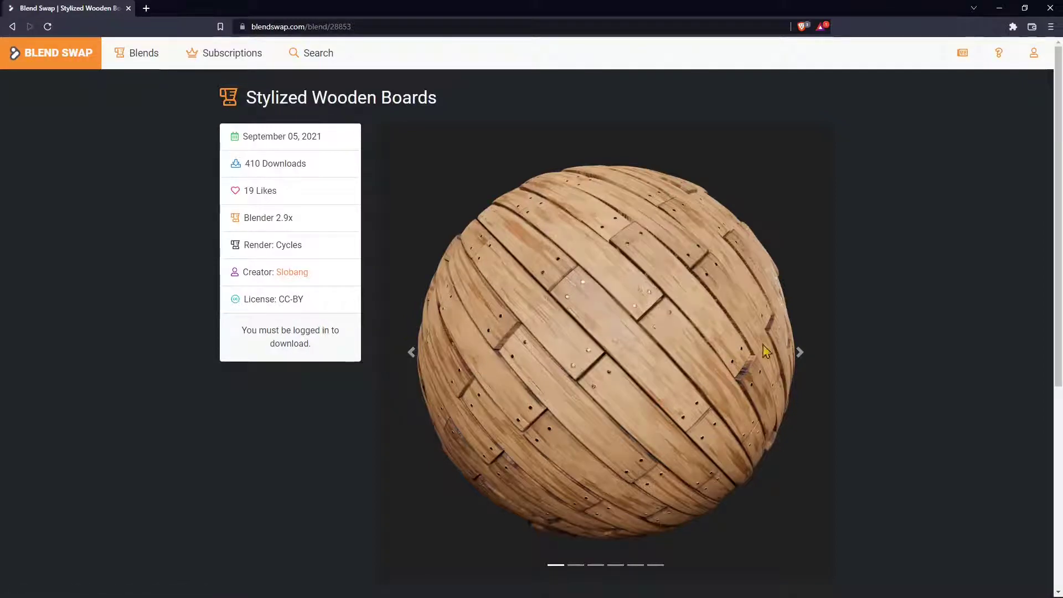
View the preview images of the Stylized Wooden Boards material, including its texture maps and 3D preview
{"action": "left_click", "coordinate": [797, 357]}
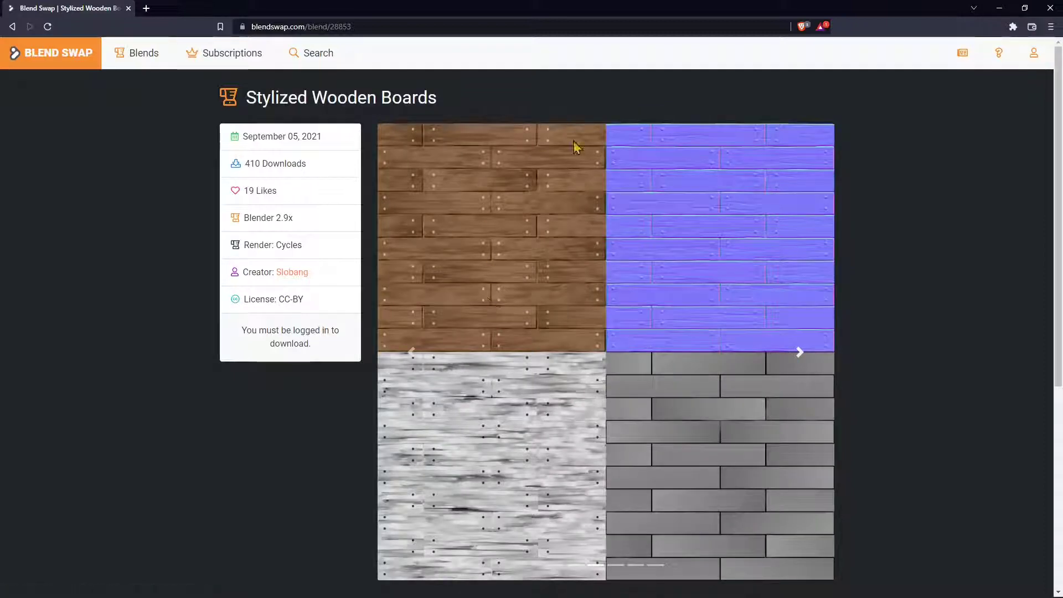
{"action": "left_click", "coordinate": [802, 353]}
{"action": "left_click", "coordinate": [801, 357]}
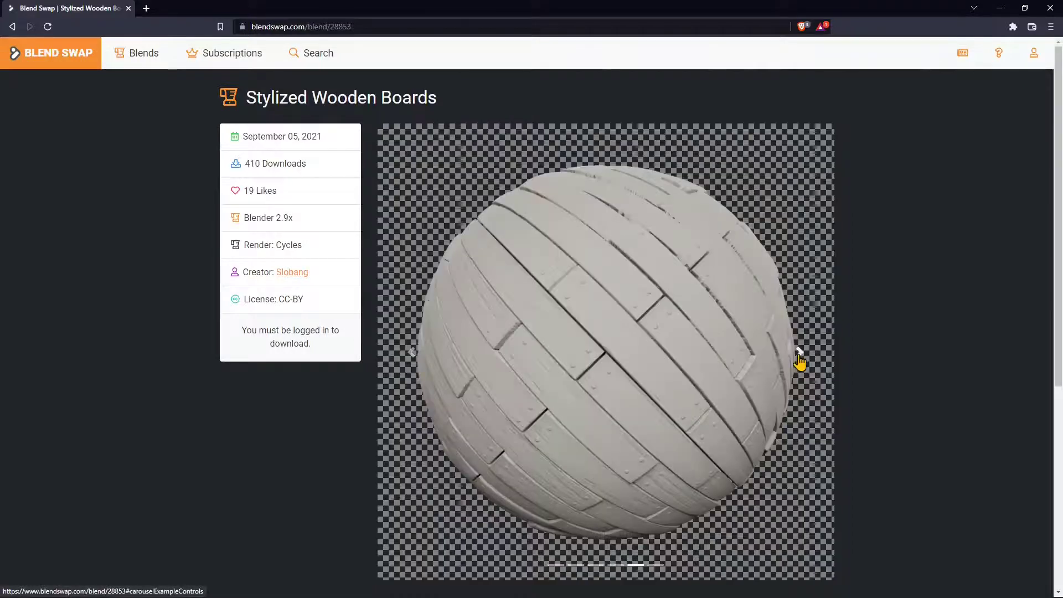
{"action": "left_click", "coordinate": [797, 359]}
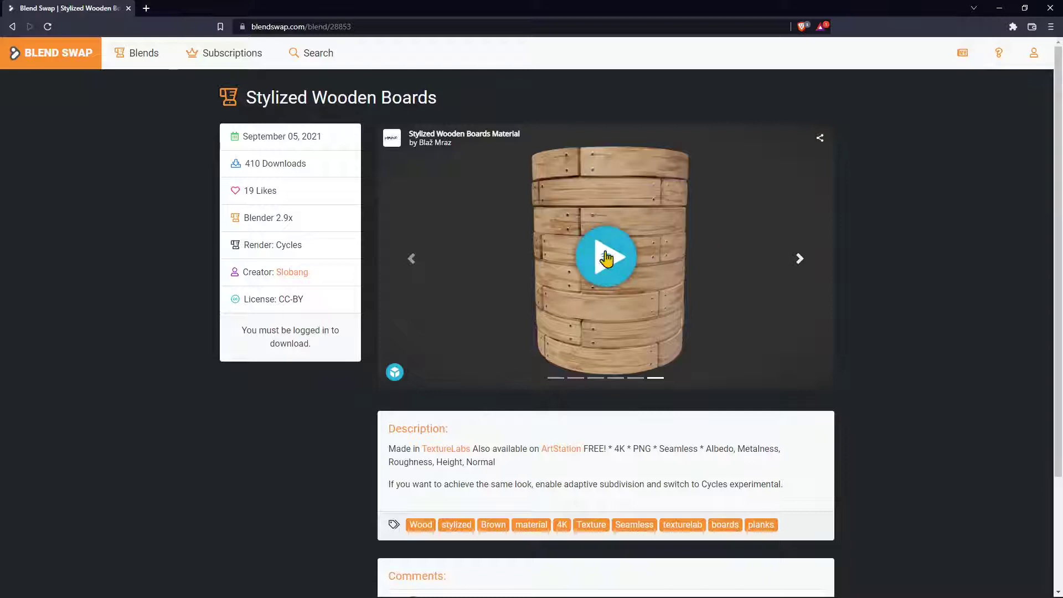
{"action": "left_click", "coordinate": [803, 277]}
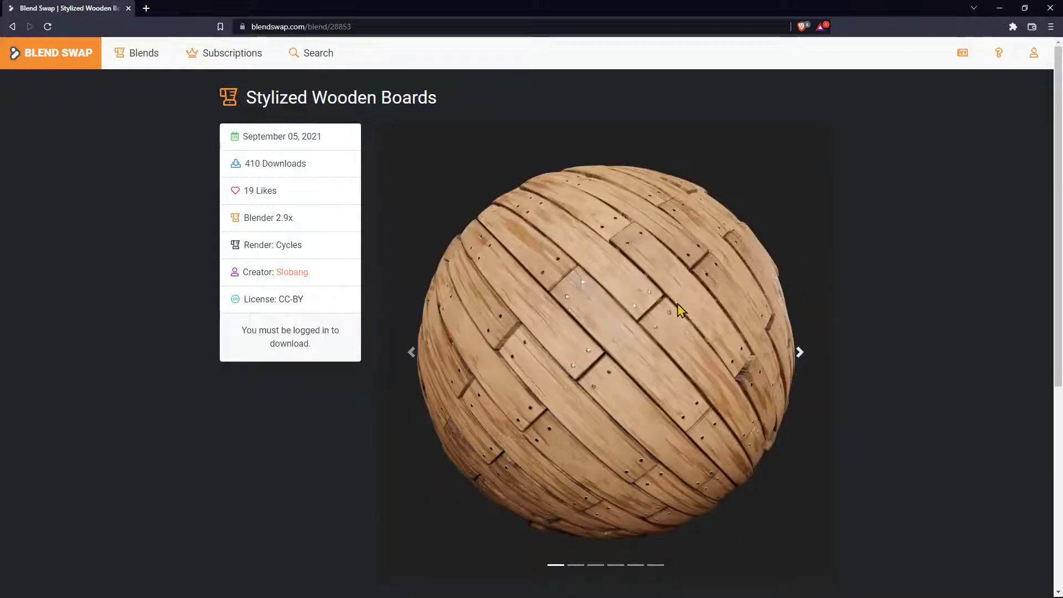
Maximize the browser window signed in to Blend Swap and show the blend categories there
{"action": "left_click", "coordinate": [1034, 62]}
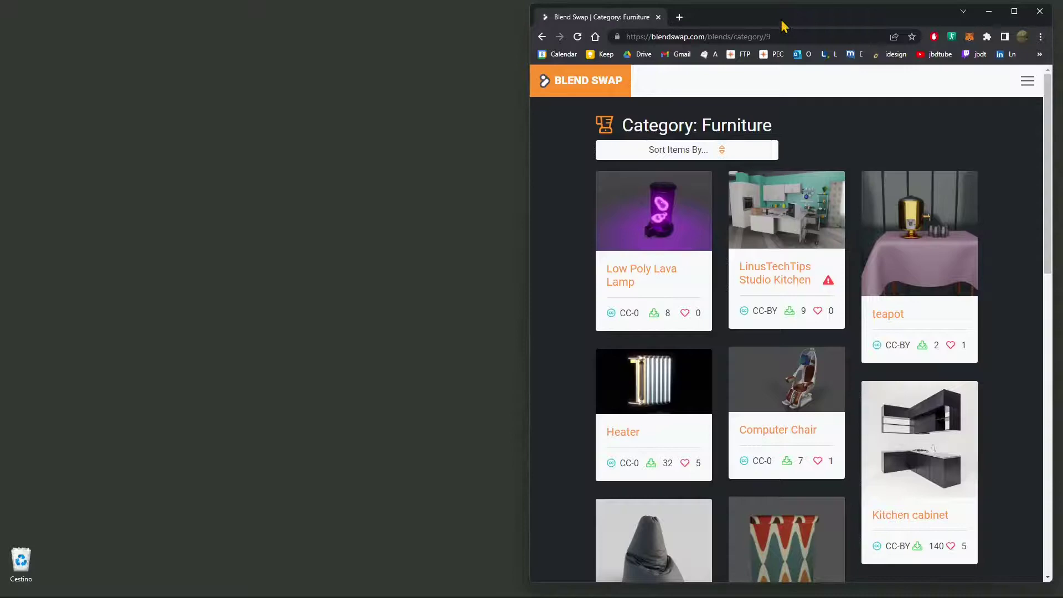
{"action": "double_click", "coordinate": [784, 25]}
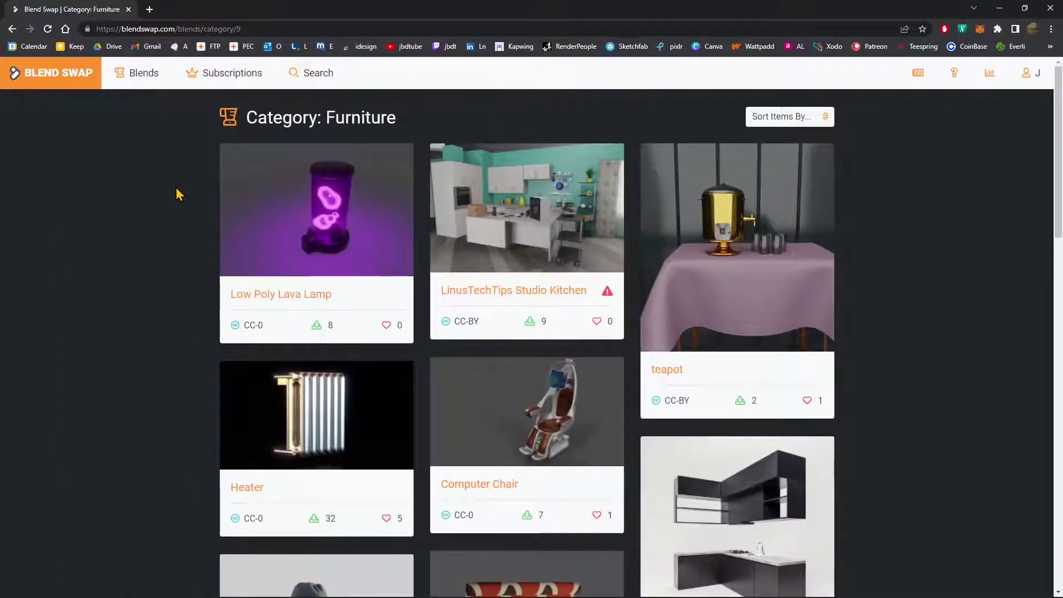
{"action": "left_click", "coordinate": [138, 72]}
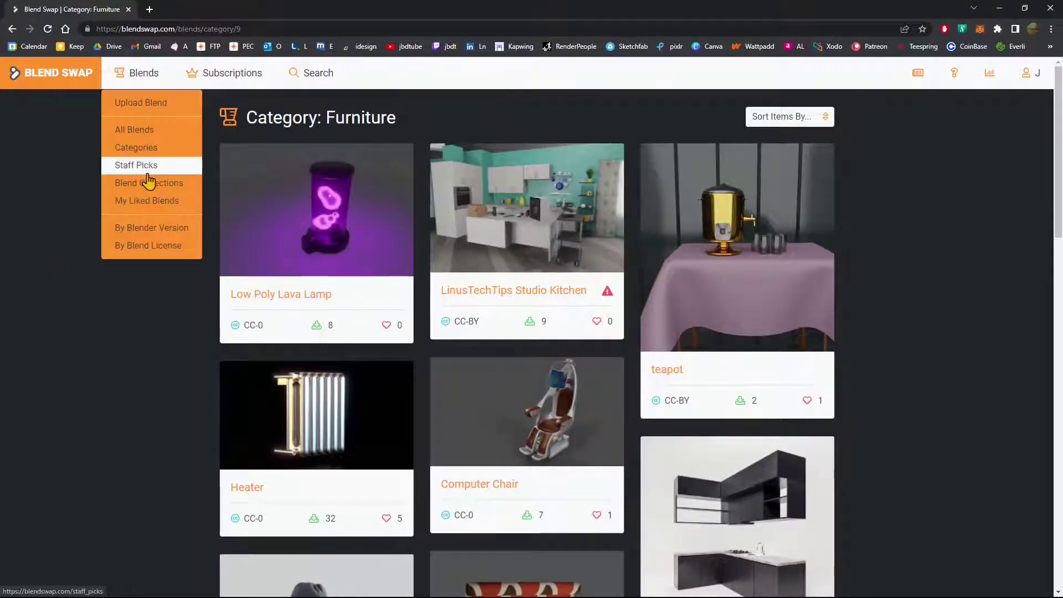
{"action": "left_click", "coordinate": [145, 149]}
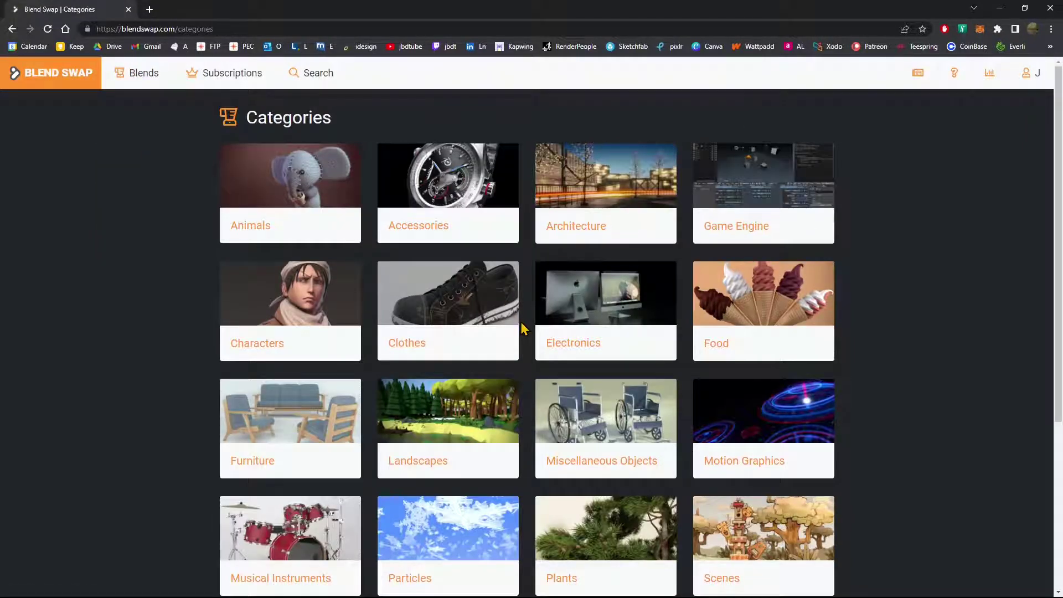
Show the Materials category in the signed-in account and open the Stylized Wooden Boards blend page
{"action": "scroll", "coordinate": [755, 435], "scroll_direction": "down", "scroll_amount": 3}
{"action": "scroll", "coordinate": [788, 450], "scroll_direction": "down", "scroll_amount": 2}
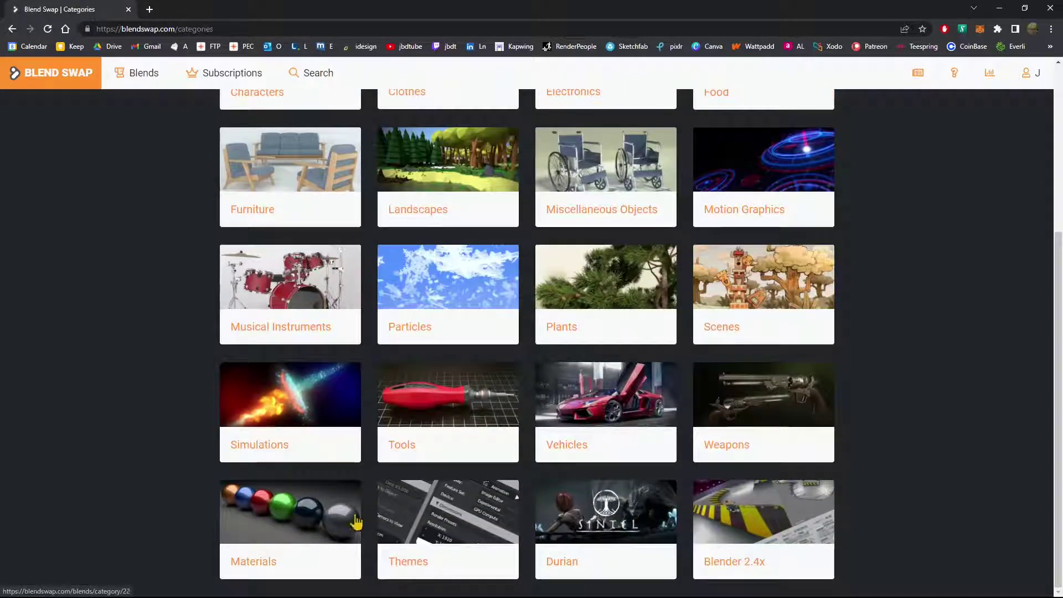
{"action": "left_click", "coordinate": [247, 566]}
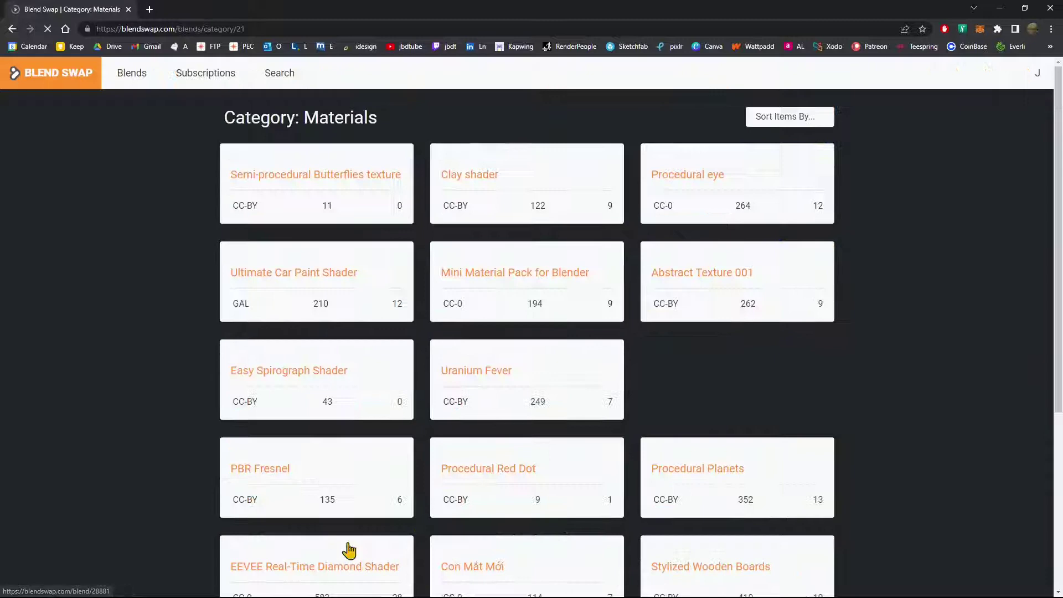
{"action": "scroll", "coordinate": [723, 372], "scroll_direction": "down", "scroll_amount": 10}
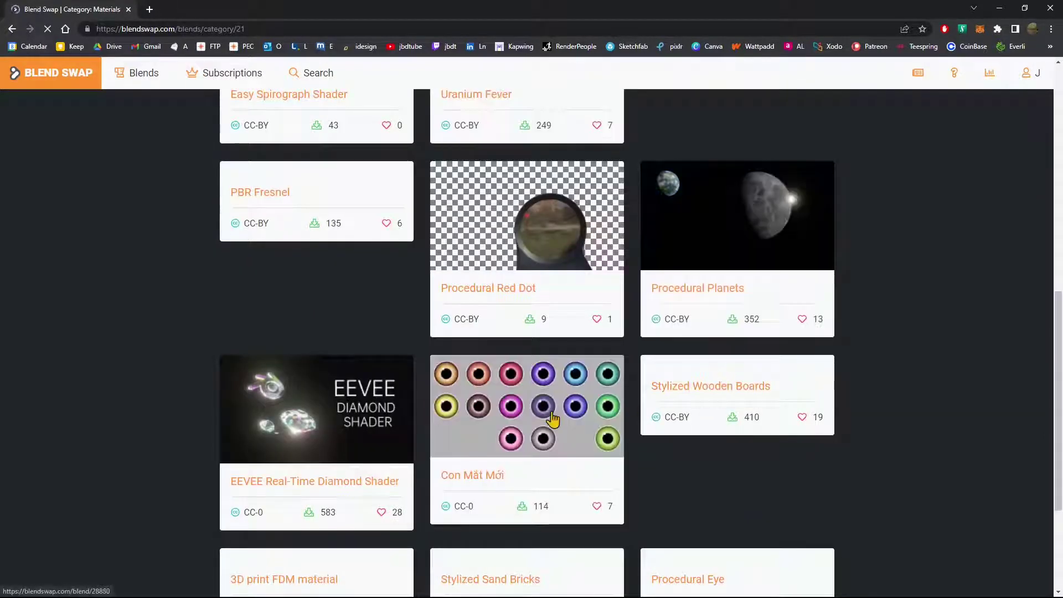
{"action": "scroll", "coordinate": [832, 481], "scroll_direction": "down", "scroll_amount": 2}
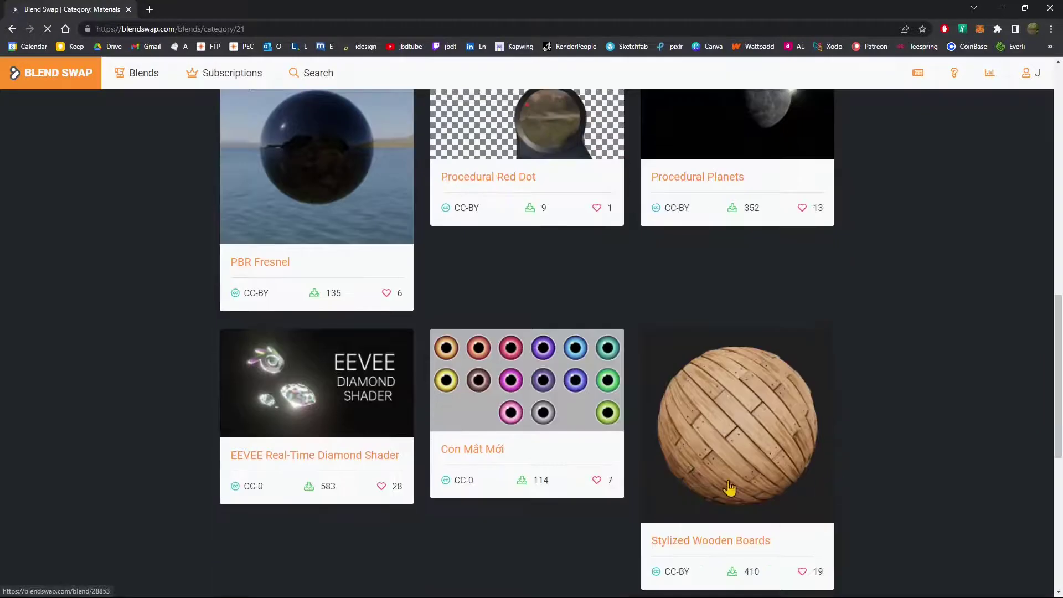
{"action": "left_click", "coordinate": [749, 554]}
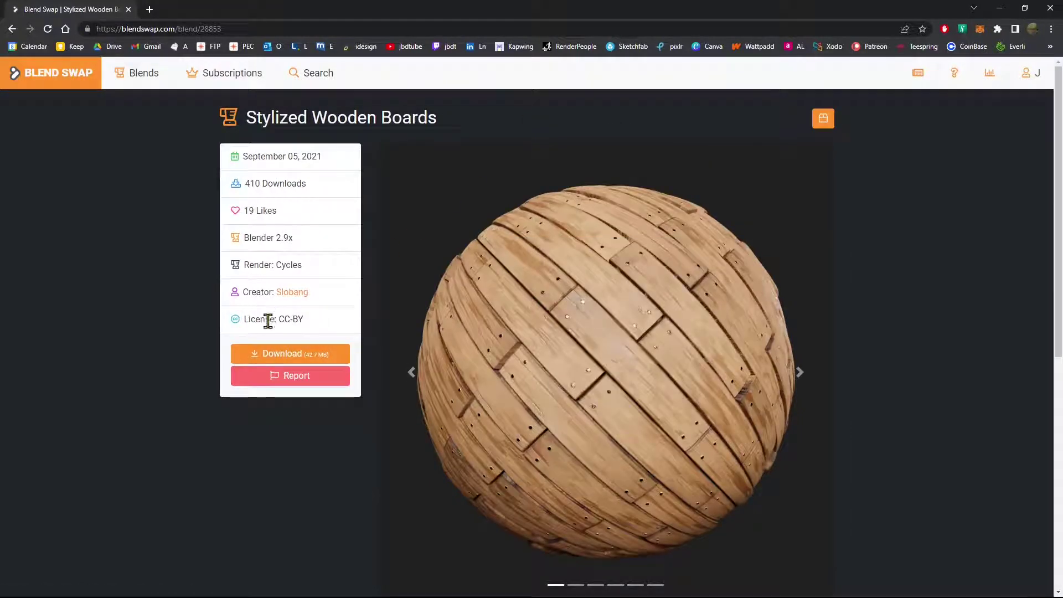
Examine the blend's license, creator and Blender version, viewing the creator's profile in a separate tab
{"action": "left_click_drag", "start_coordinate": [282, 322], "coordinate": [311, 329]}
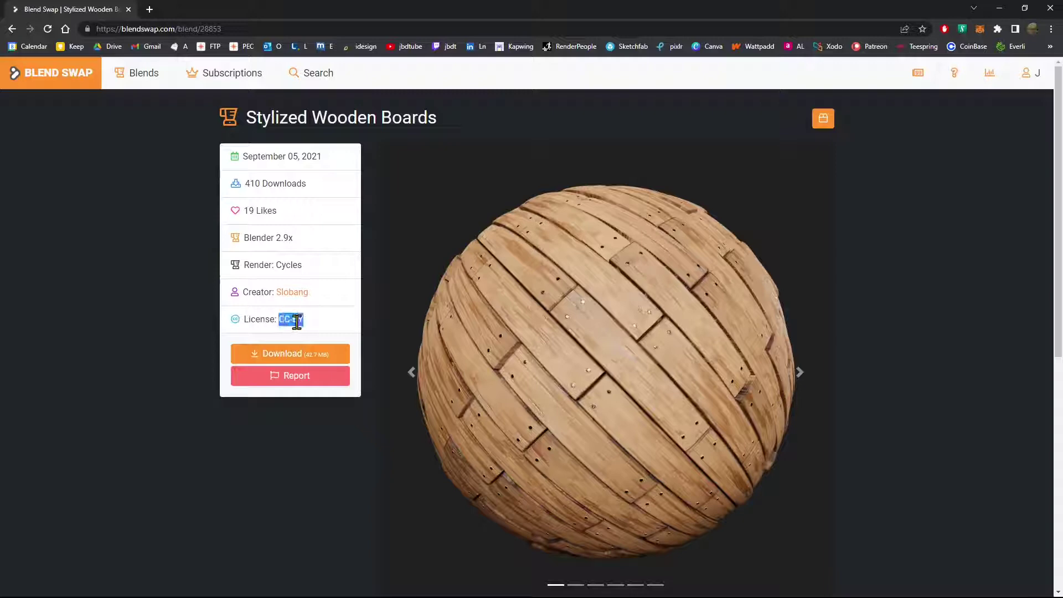
{"action": "left_click_drag", "start_coordinate": [325, 295], "coordinate": [246, 293]}
{"action": "right_click", "coordinate": [284, 302]}
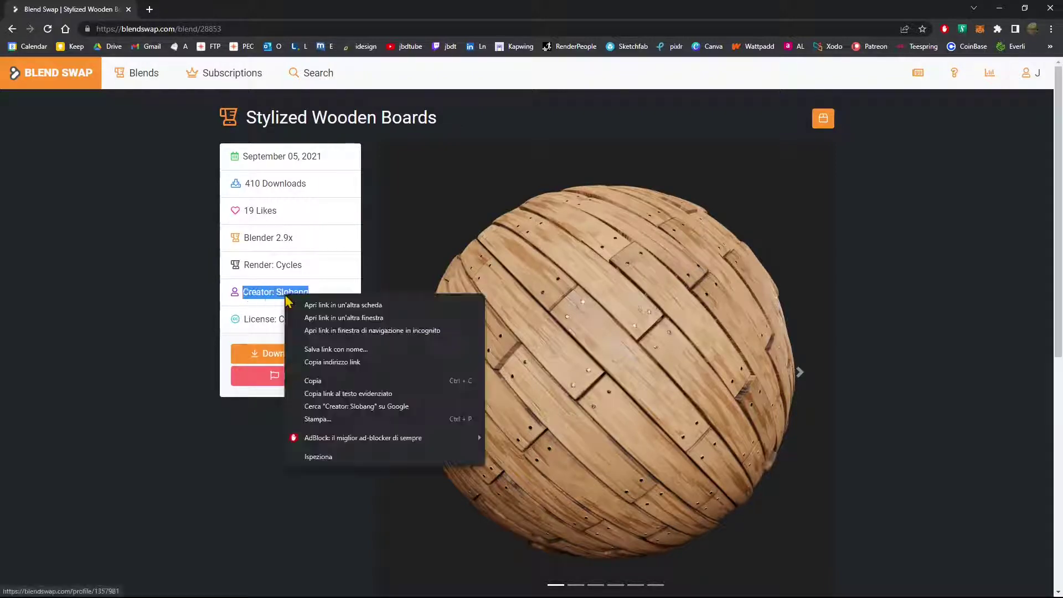
{"action": "left_click", "coordinate": [326, 309]}
{"action": "left_click", "coordinate": [325, 299]}
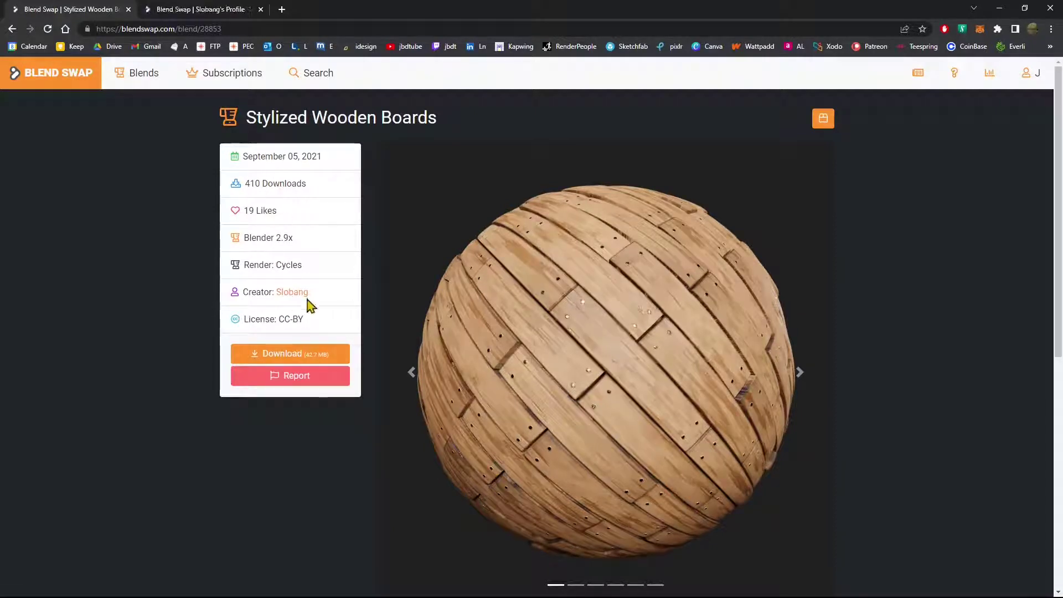
{"action": "left_click", "coordinate": [201, 15]}
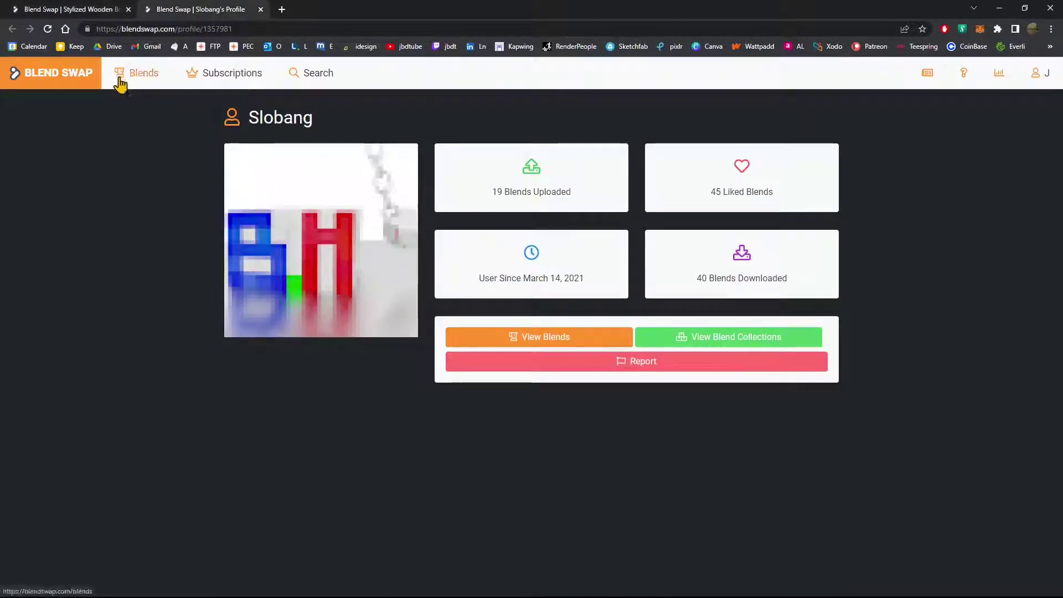
{"action": "left_click", "coordinate": [66, 16]}
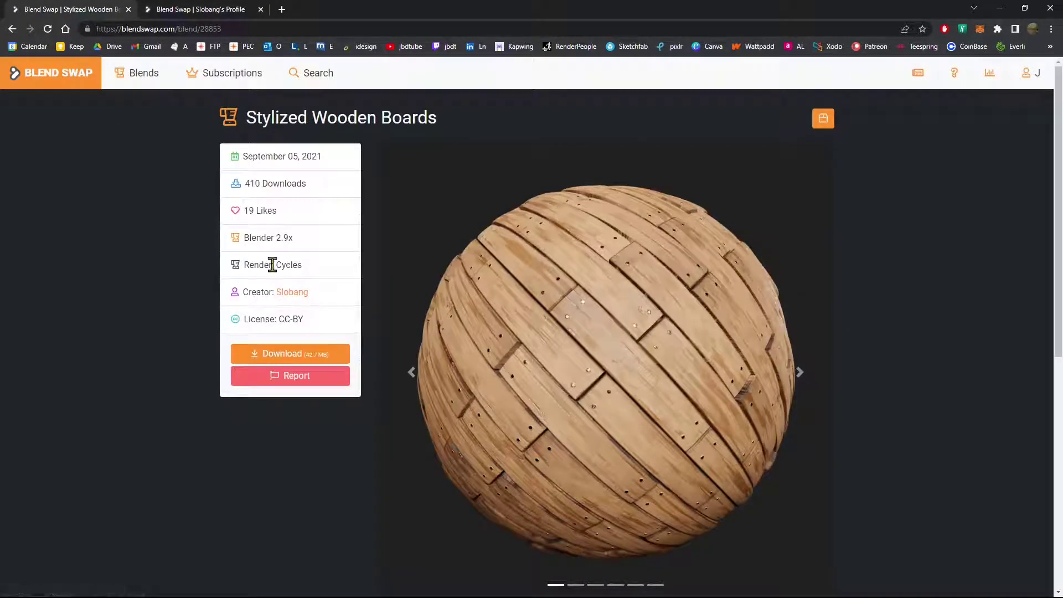
{"action": "left_click_drag", "start_coordinate": [304, 271], "coordinate": [278, 239]}
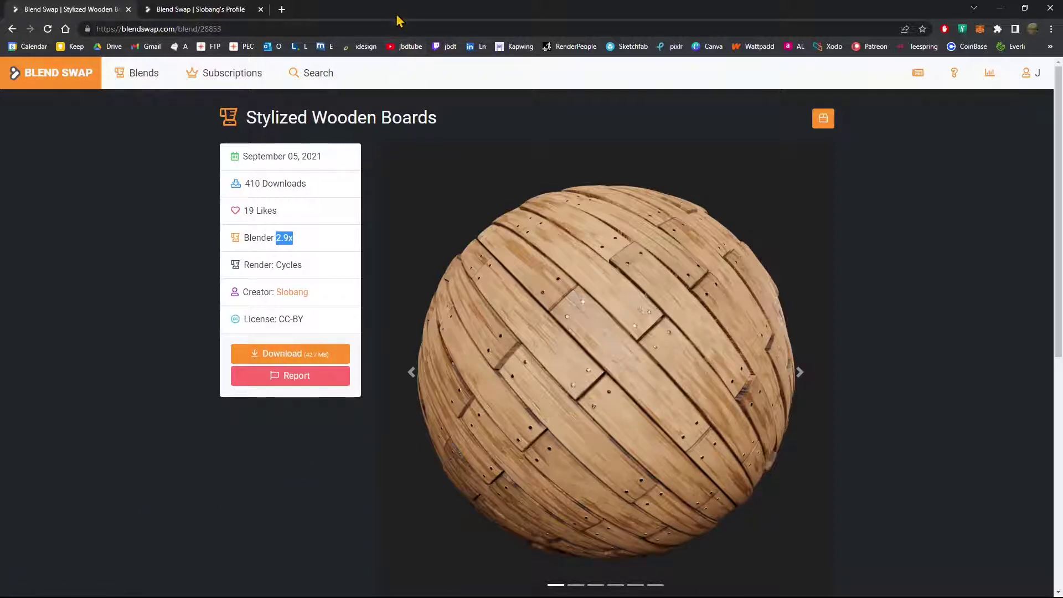
Download the Stylized Wooden Boards .blend file and open it in Blender
{"action": "left_click", "coordinate": [289, 354]}
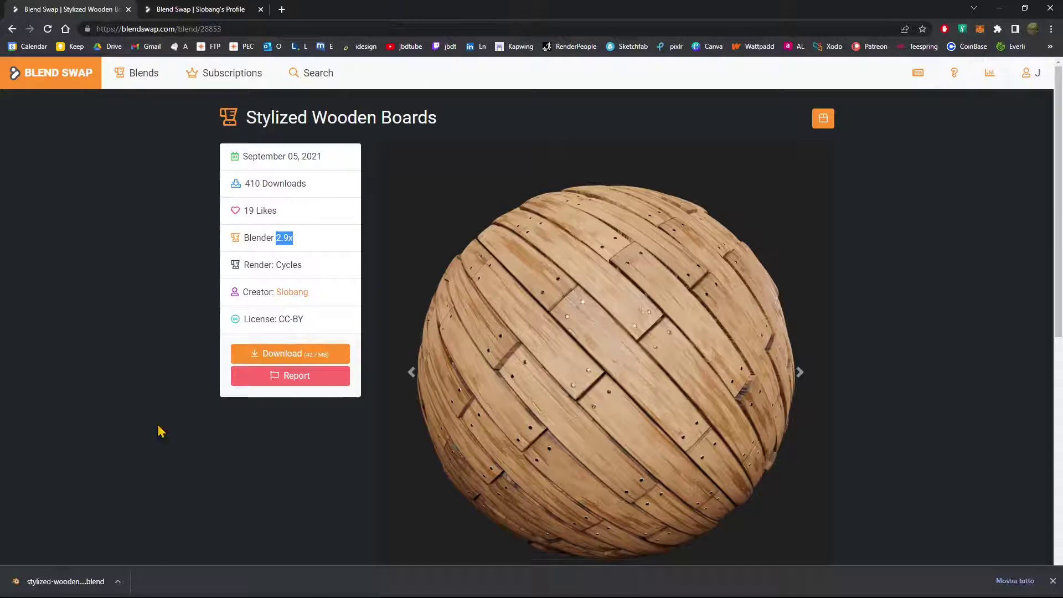
{"action": "left_click", "coordinate": [118, 581]}
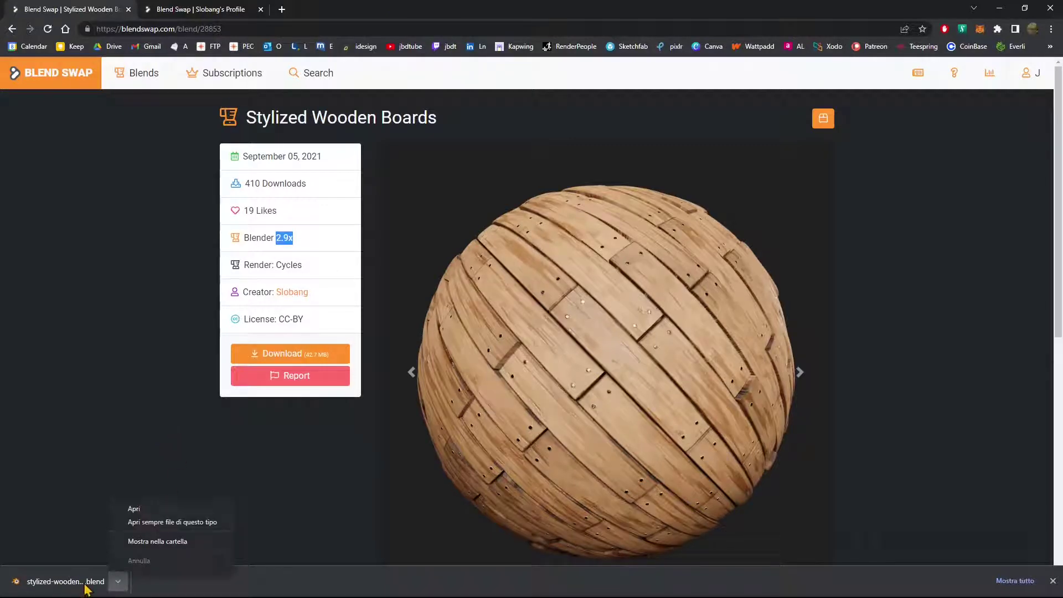
{"action": "left_click", "coordinate": [138, 520]}
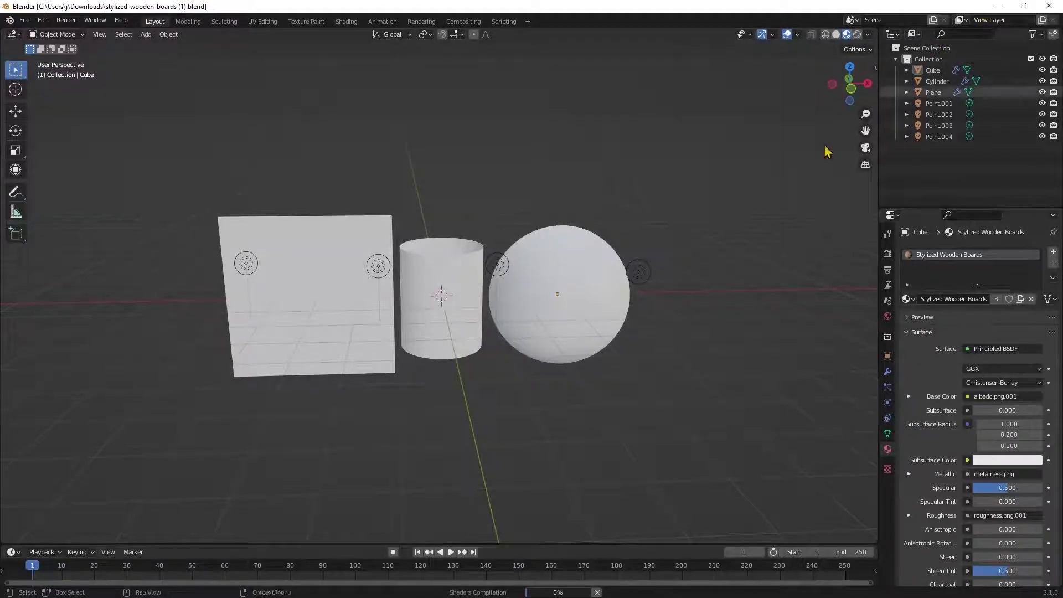
Inspect the sample plane, cylinder and sphere that carry the Stylized Wooden Boards material
{"action": "middle_click_drag", "start_coordinate": [587, 332], "coordinate": [522, 363]}
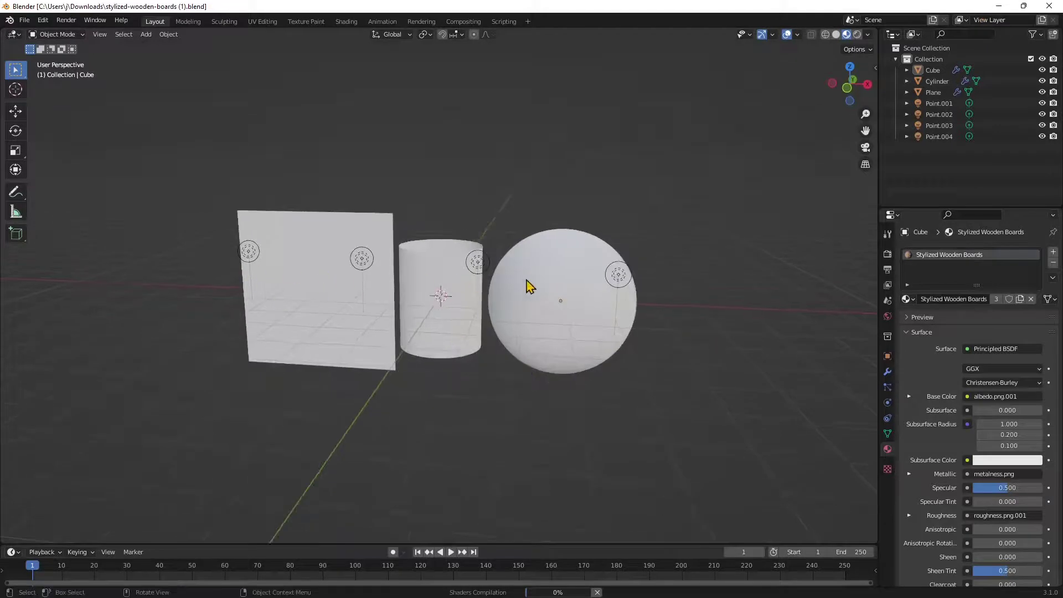
{"action": "left_click_drag", "start_coordinate": [164, 172], "coordinate": [612, 378]}
{"action": "left_click", "coordinate": [327, 268]}
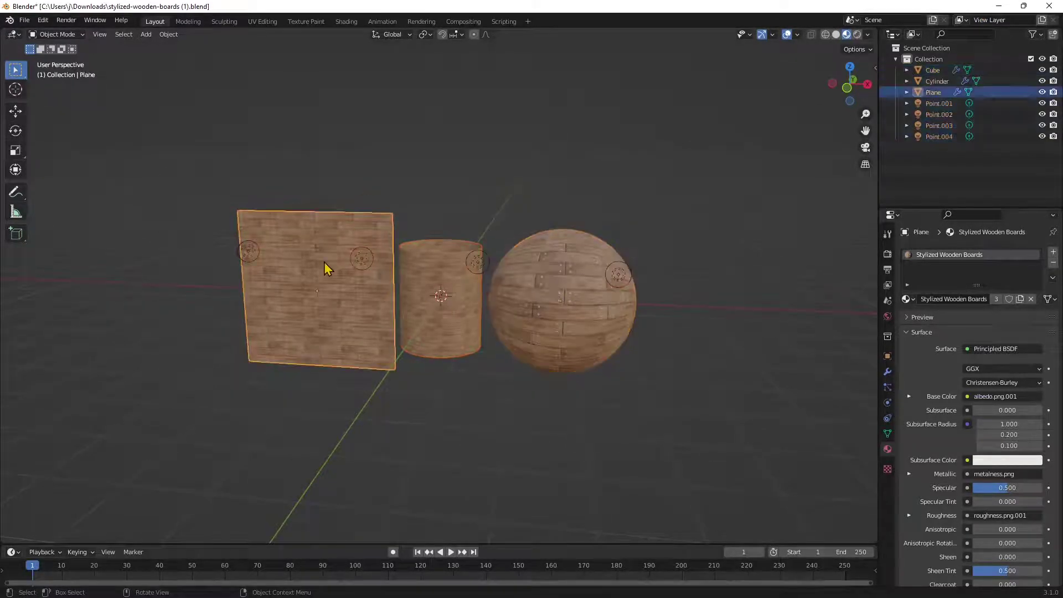
{"action": "left_click", "coordinate": [531, 297]}
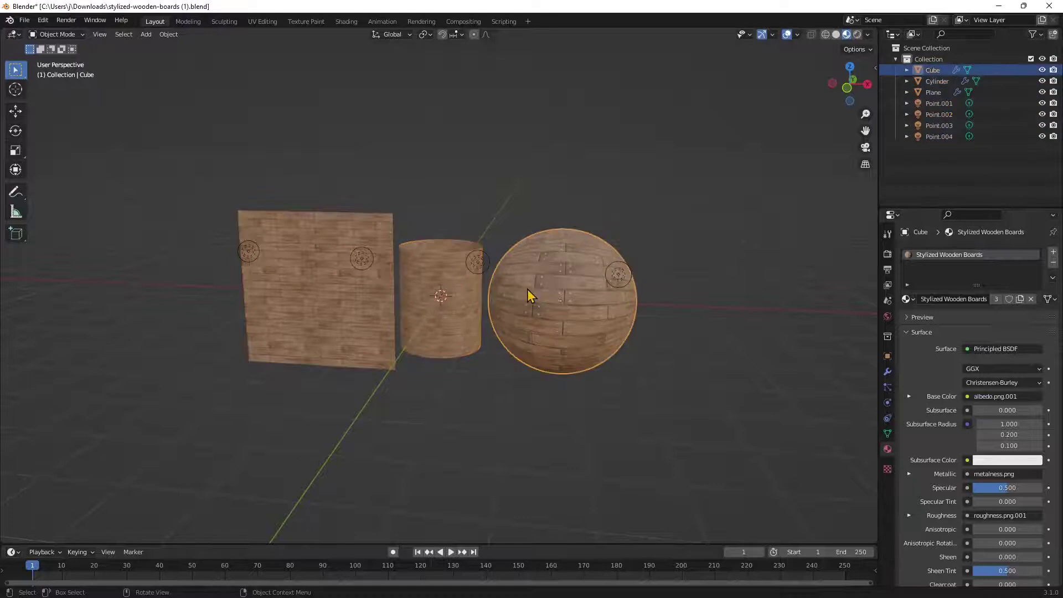
Switch the viewport shading to Solid, back to Material Preview, and finally to Rendered
{"action": "left_click", "coordinate": [836, 35]}
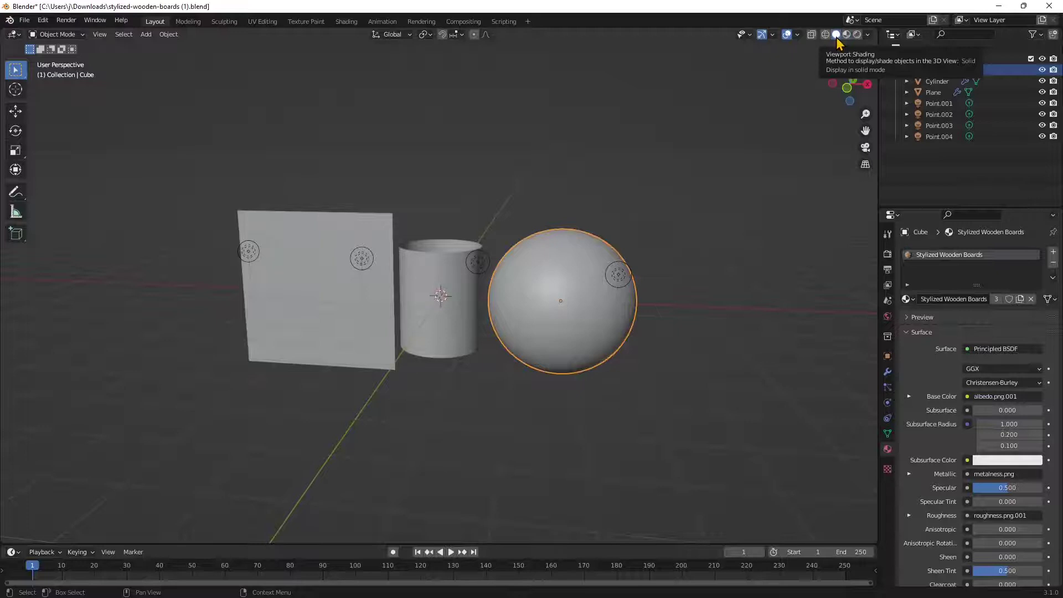
{"action": "left_click", "coordinate": [846, 35]}
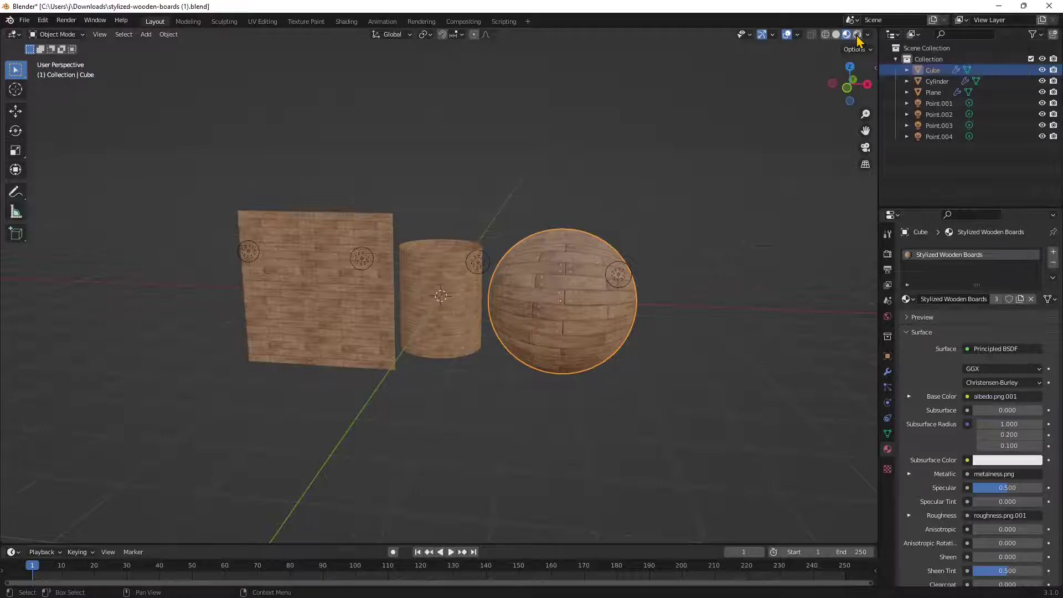
{"action": "left_click", "coordinate": [858, 35]}
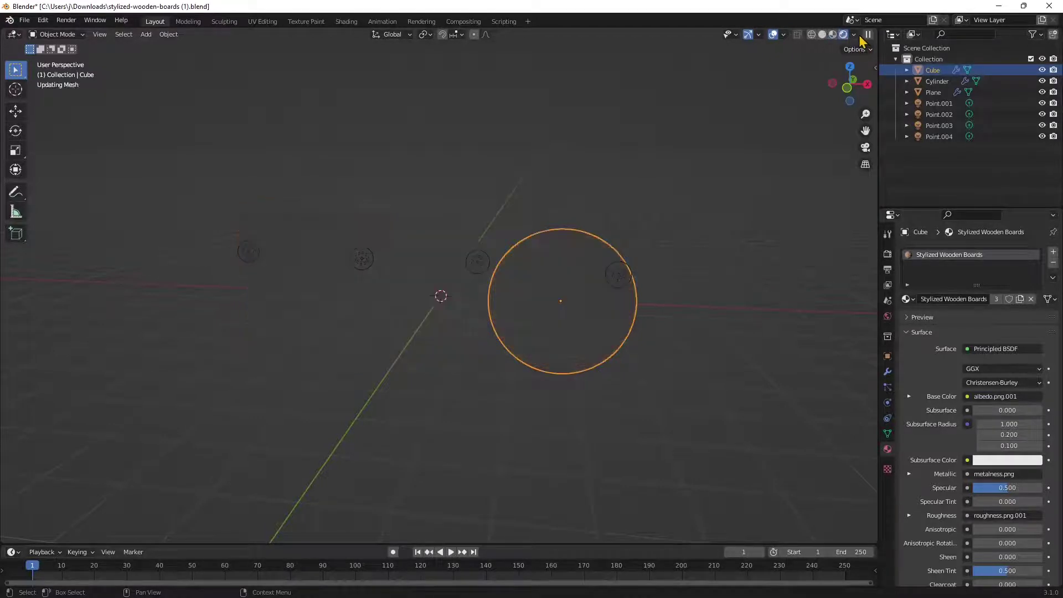
Change the scene's render engine to Eevee
{"action": "left_click", "coordinate": [887, 254]}
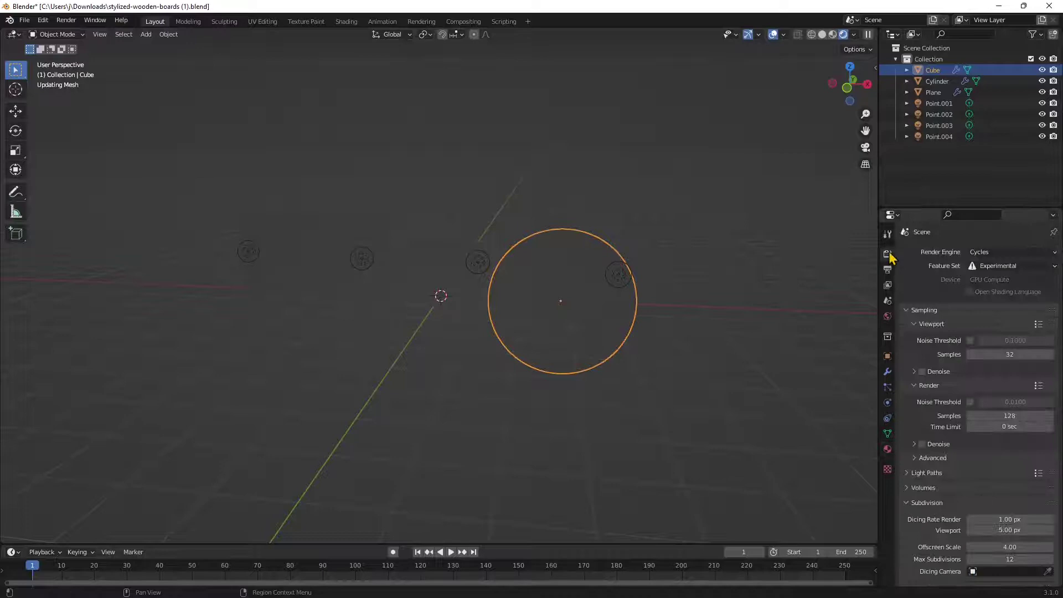
{"action": "left_click", "coordinate": [990, 253]}
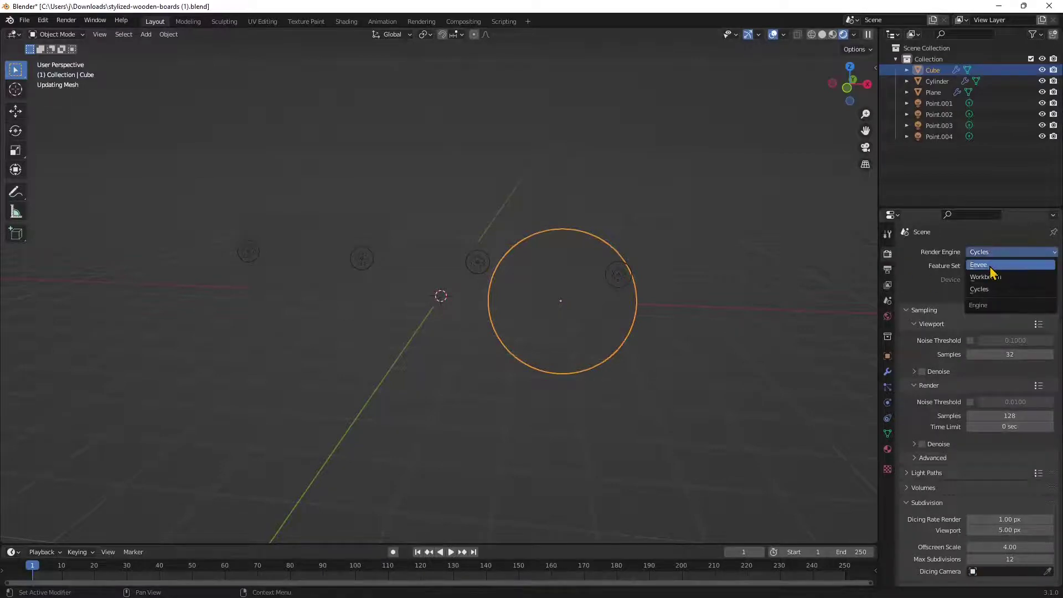
{"action": "left_click", "coordinate": [978, 264]}
{"action": "middle_click_drag", "start_coordinate": [515, 332], "coordinate": [491, 307]}
{"action": "left_click", "coordinate": [1005, 253]}
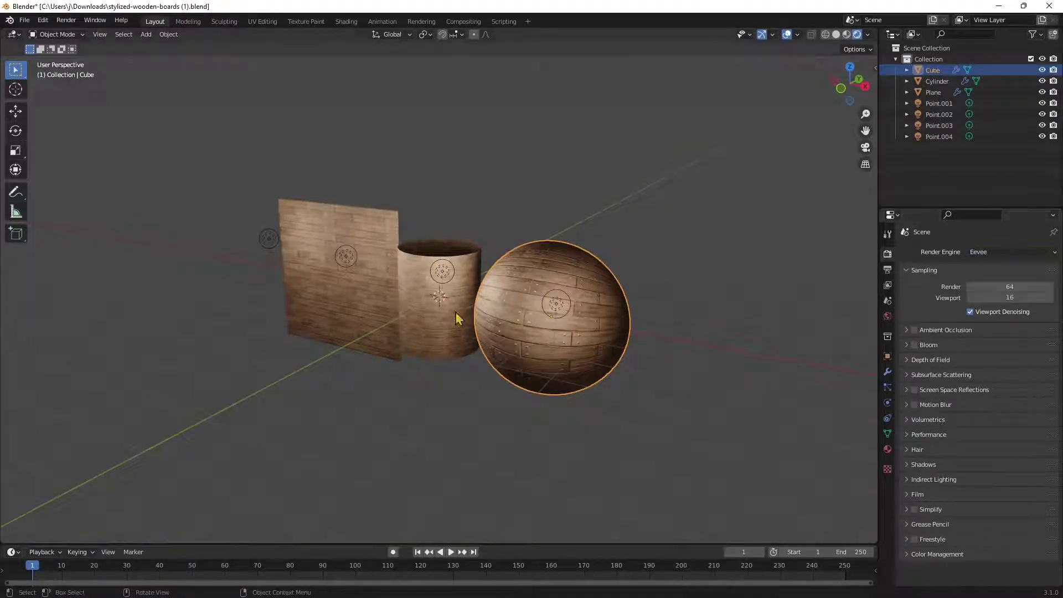
Move the point light in front of the cylinder up about 1.13 m and about 0.99 m along Y
{"action": "left_click", "coordinate": [442, 274]}
{"action": "middle_click_drag", "start_coordinate": [441, 277], "coordinate": [355, 365]}
{"action": "left_click", "coordinate": [15, 110]}
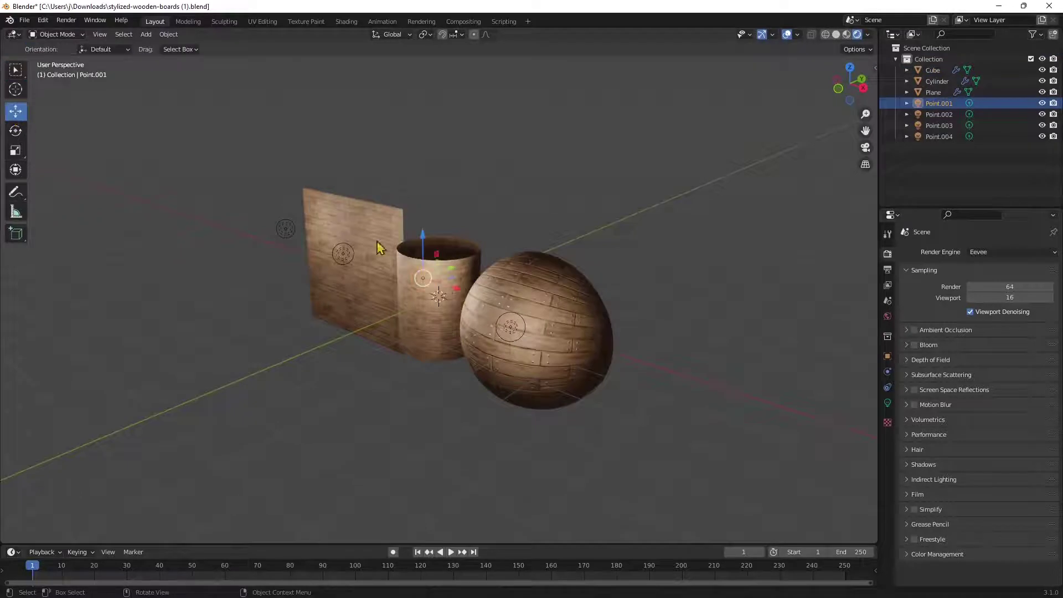
{"action": "left_click_drag", "start_coordinate": [429, 254], "coordinate": [429, 202]}
{"action": "middle_click_drag", "start_coordinate": [505, 261], "coordinate": [399, 246]}
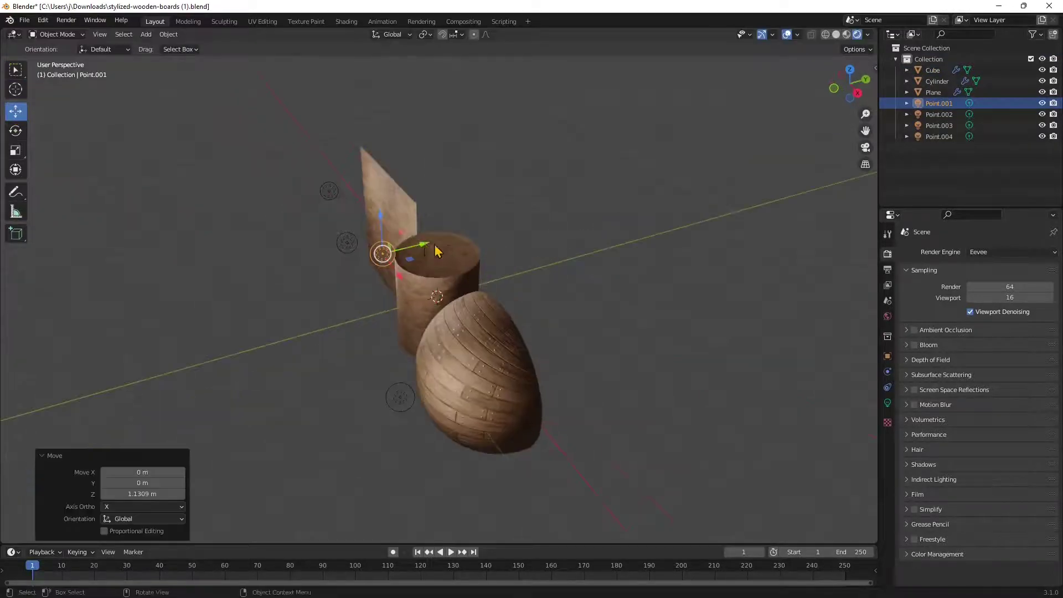
{"action": "key", "text": "g"}
{"action": "left_click", "coordinate": [563, 226]}
Move the same point light about -1.18 m along X and reposition it freely above the sphere
{"action": "middle_click_drag", "start_coordinate": [564, 226], "coordinate": [522, 240]}
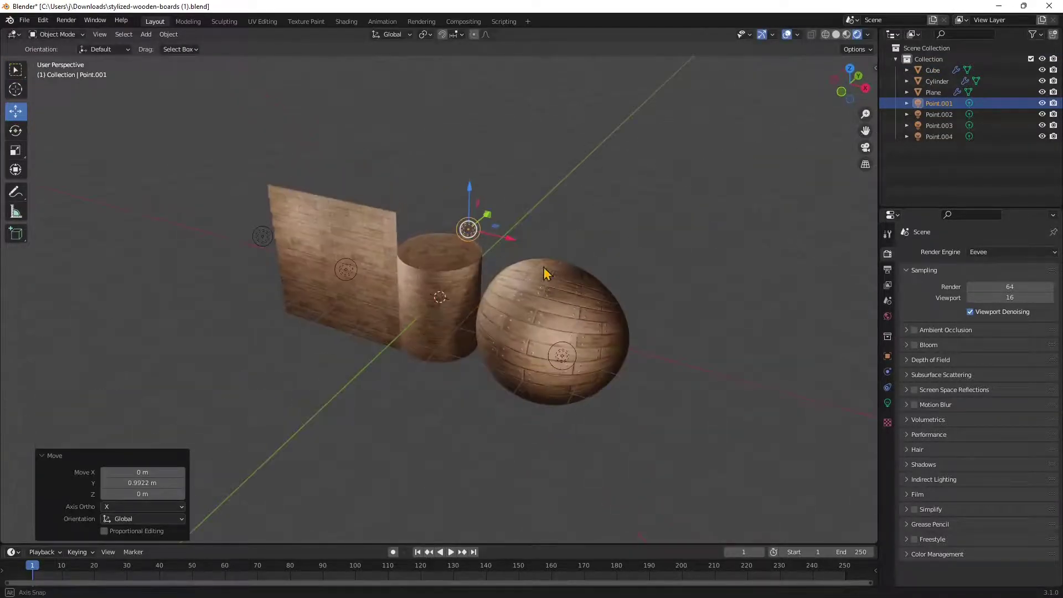
{"action": "key", "text": "g"}
{"action": "key", "text": "x"}
{"action": "left_click", "coordinate": [446, 230]}
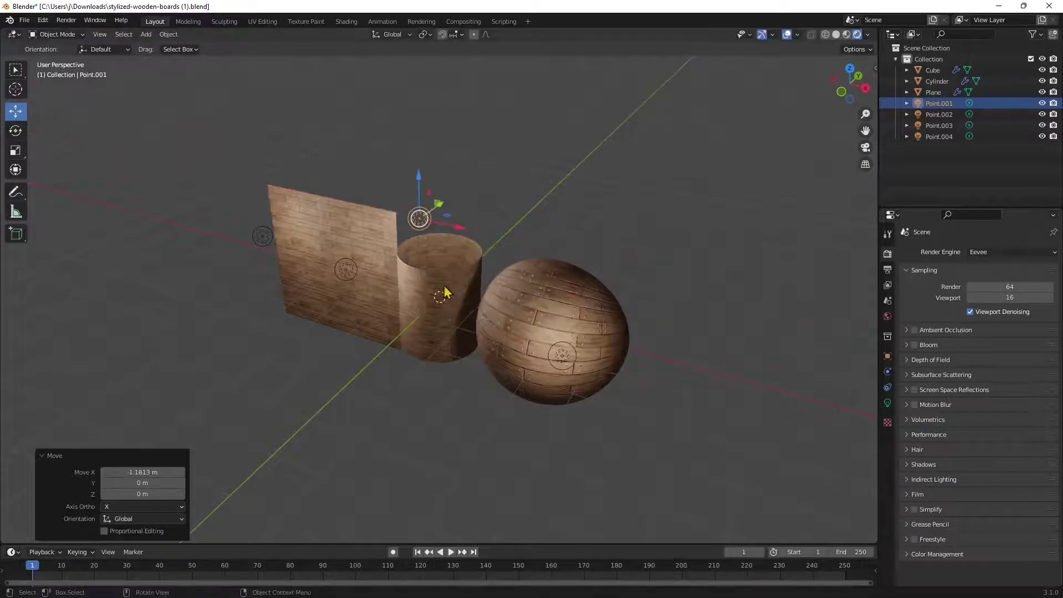
{"action": "mouse_move", "coordinate": [446, 230]}
{"action": "middle_mouse_down"}
{"action": "mouse_move", "coordinate": [450, 220]}
{"action": "mouse_move", "coordinate": [433, 223]}
{"action": "middle_mouse_up"}
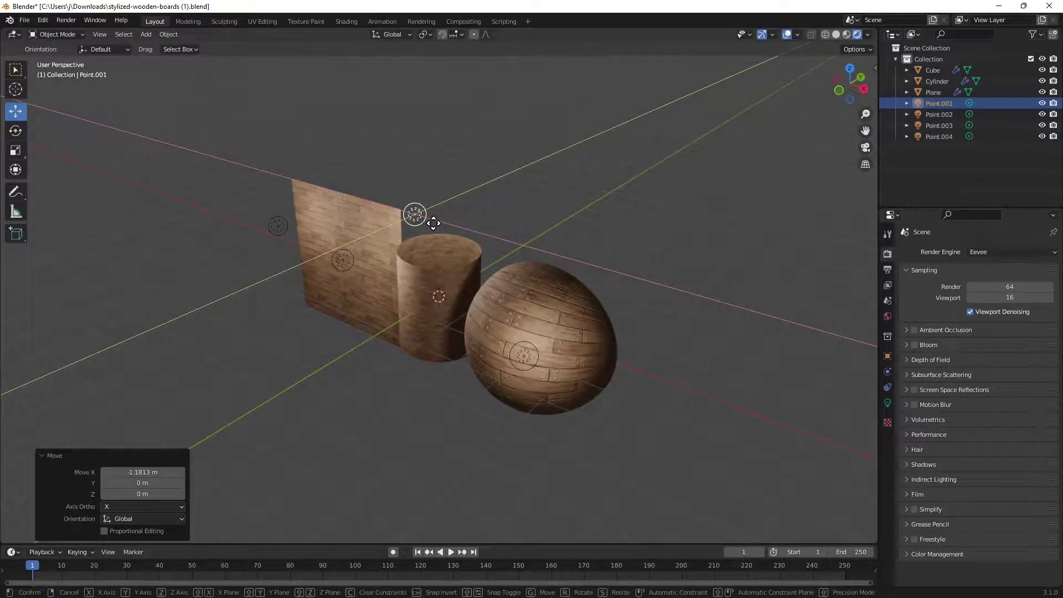
{"action": "left_click", "coordinate": [463, 296]}
Examine the wooden boards material on the cylinder, sphere and plane under the rearranged lighting
{"action": "middle_click_drag", "start_coordinate": [462, 297], "coordinate": [449, 354]}
{"action": "left_click", "coordinate": [438, 310]}
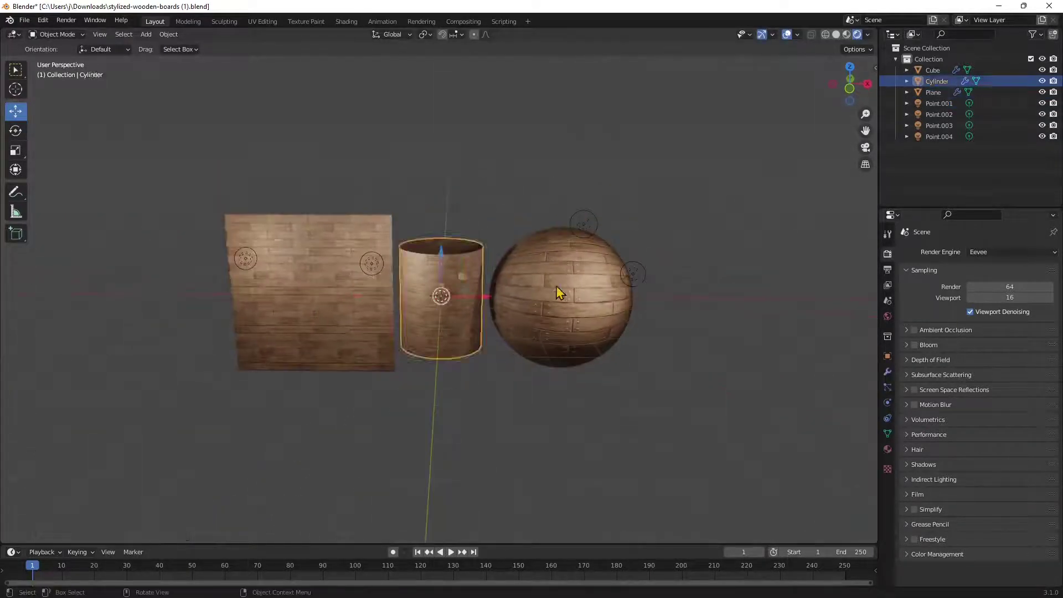
{"action": "left_click", "coordinate": [559, 293]}
{"action": "middle_click_drag", "start_coordinate": [559, 293], "coordinate": [300, 310]}
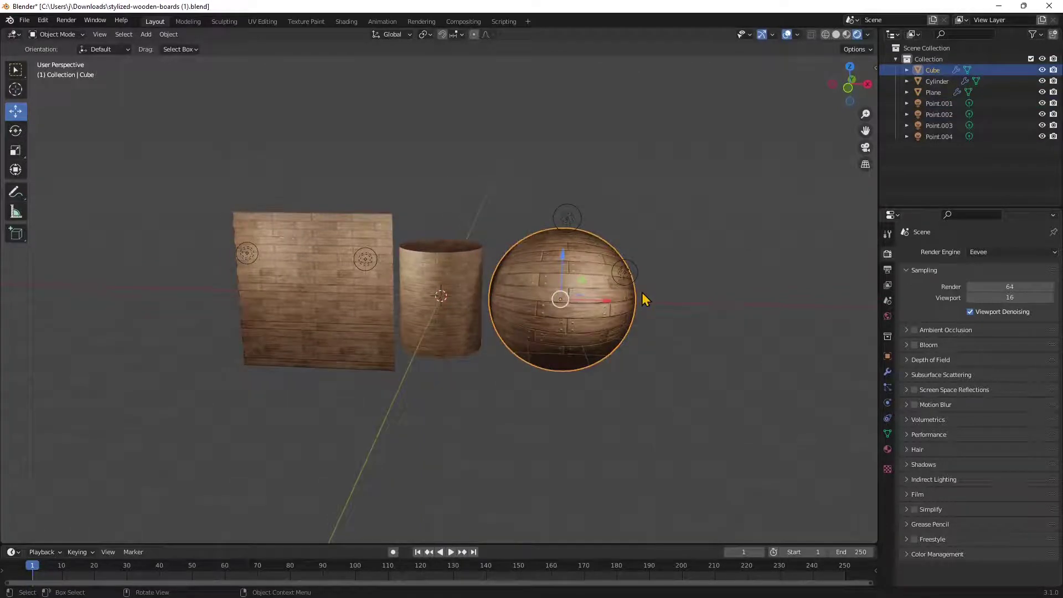
{"action": "left_click", "coordinate": [382, 281]}
{"action": "left_click", "coordinate": [442, 282]}
{"action": "left_click", "coordinate": [499, 283]}
{"action": "middle_click_drag", "start_coordinate": [498, 286], "coordinate": [554, 332]}
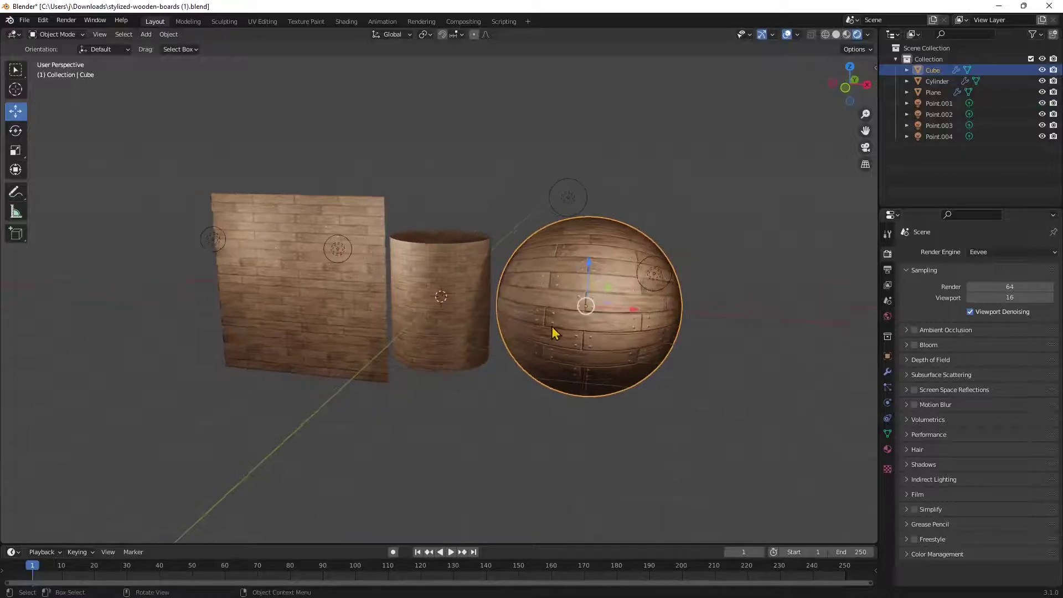
Switch to the Shading workspace and enlarge the node editor to show more of the Stylized Wooden Boards node tree
{"action": "left_click", "coordinate": [346, 22]}
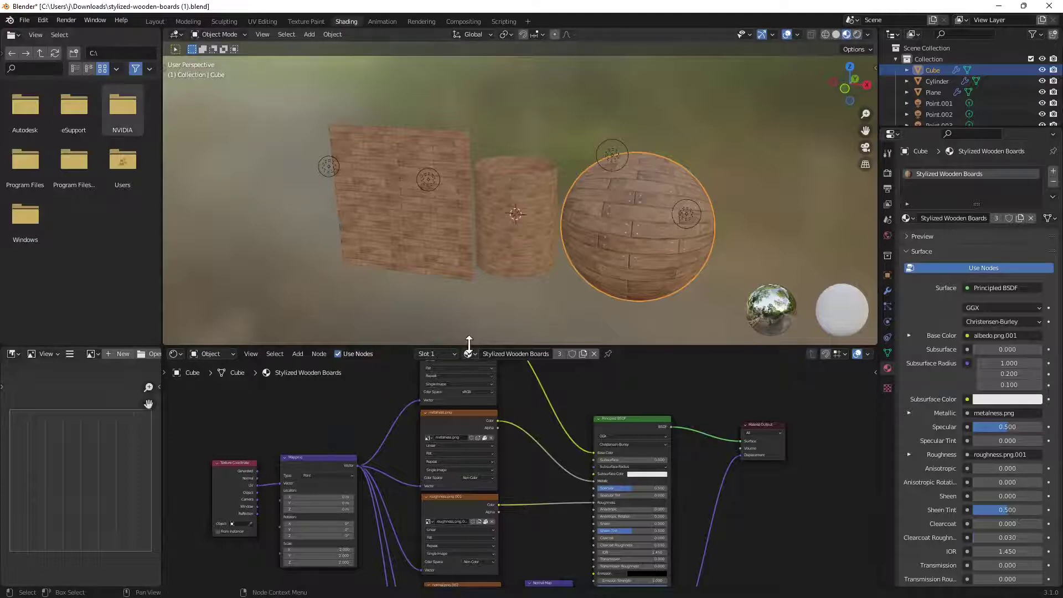
{"action": "left_click_drag", "start_coordinate": [469, 344], "coordinate": [475, 239]}
{"action": "middle_click_drag", "start_coordinate": [372, 443], "coordinate": [369, 421]}
{"action": "scroll", "coordinate": [397, 422], "scroll_direction": "down", "scroll_amount": 1}
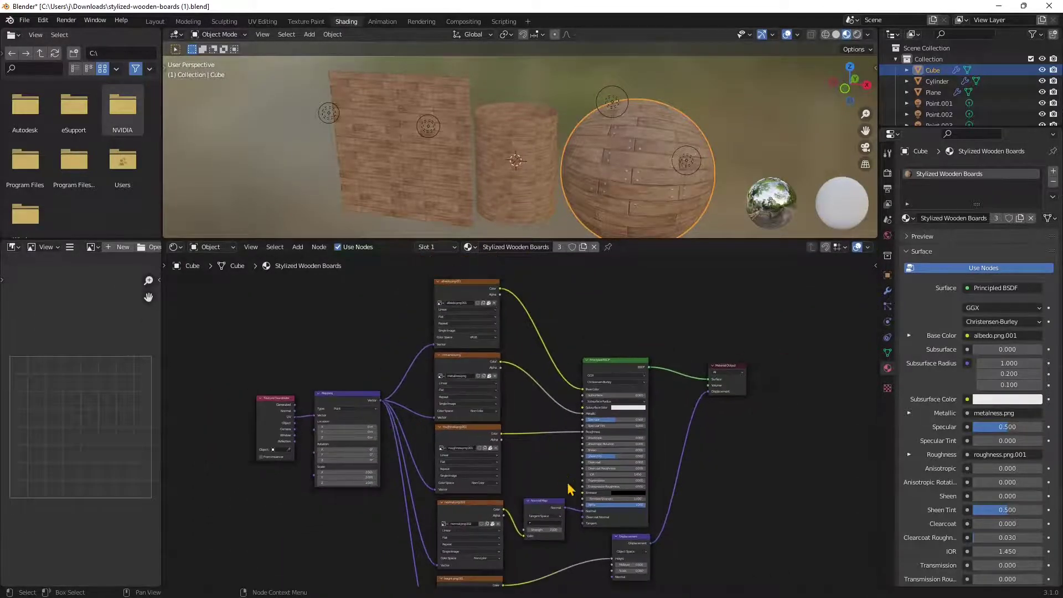
Move the Principled BSDF node slightly up and to the right within the material's node tree
{"action": "middle_click_drag", "start_coordinate": [595, 519], "coordinate": [521, 515]}
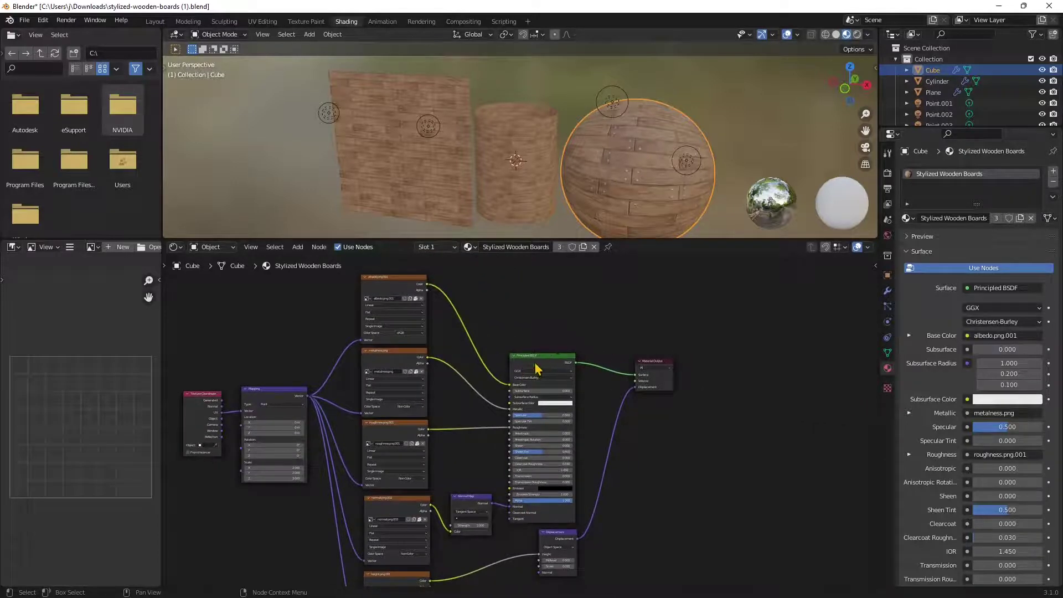
{"action": "left_click_drag", "start_coordinate": [536, 368], "coordinate": [552, 337]}
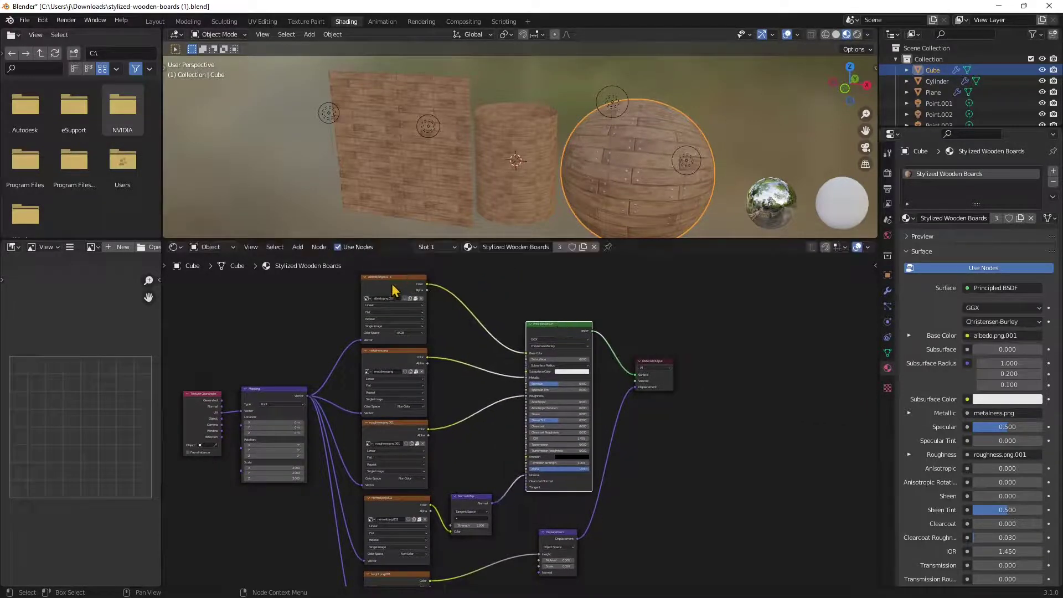
Move the albedo image texture node right and down, and the metalness node right and slightly up
{"action": "left_click_drag", "start_coordinate": [394, 290], "coordinate": [420, 303]}
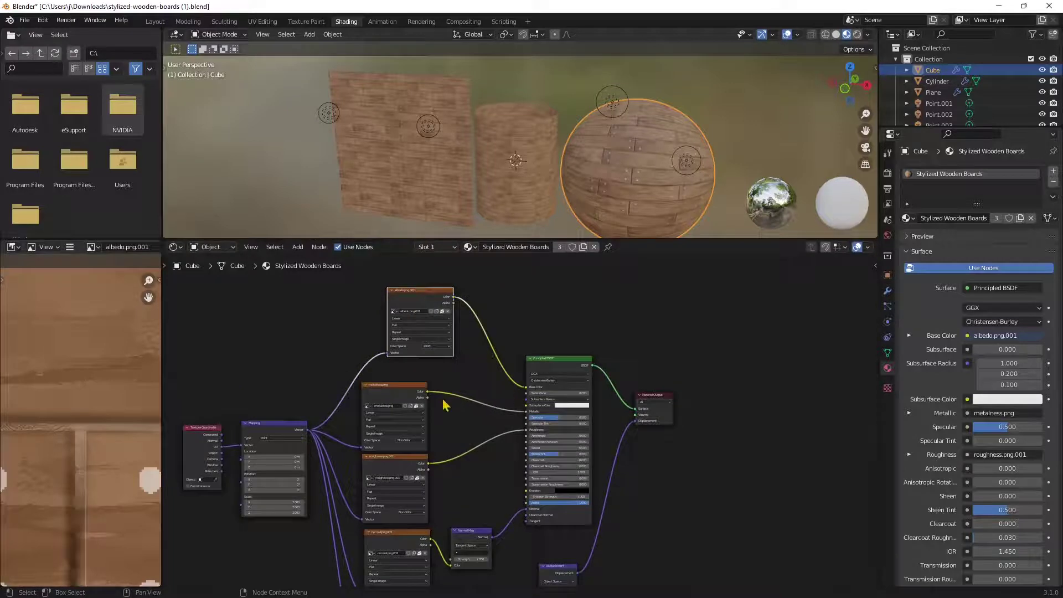
{"action": "left_click_drag", "start_coordinate": [395, 393], "coordinate": [414, 388]}
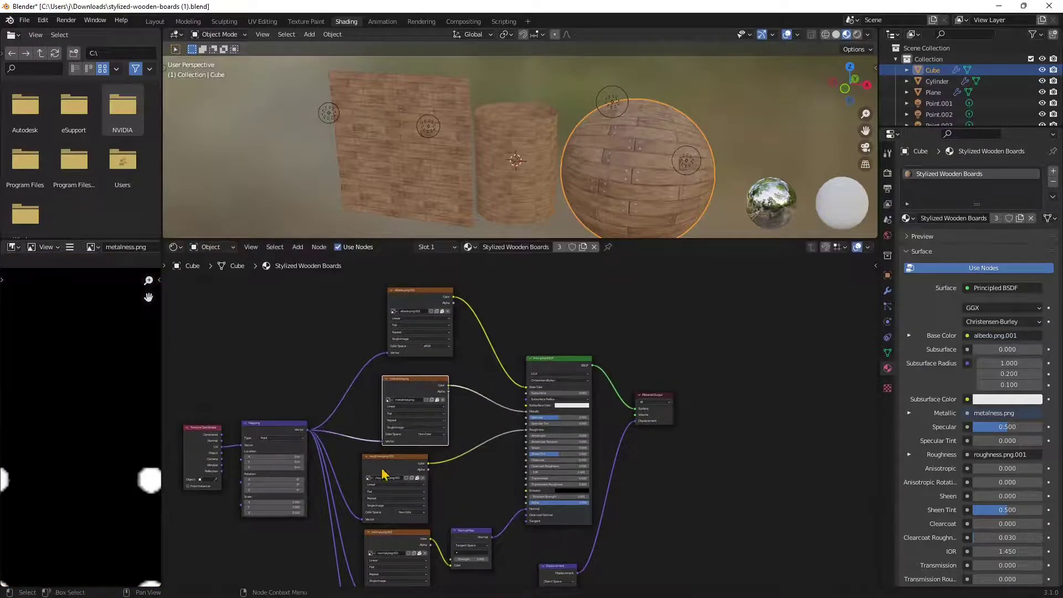
{"action": "scroll", "coordinate": [370, 402], "scroll_direction": "up", "scroll_amount": 2}
{"action": "scroll", "coordinate": [370, 402], "scroll_direction": "up", "scroll_amount": 3}
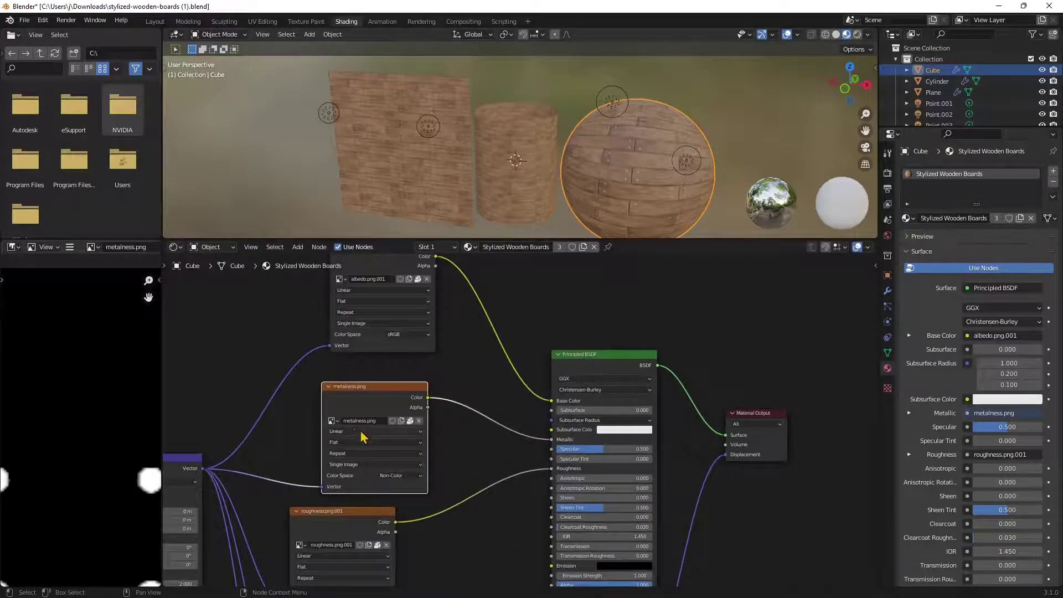
{"action": "left_click_drag", "start_coordinate": [386, 349], "coordinate": [392, 343]}
Examine the full metalness map alongside the boards material on the sphere
{"action": "scroll", "coordinate": [387, 353], "scroll_direction": "down", "scroll_amount": 3, "text": "shift"}
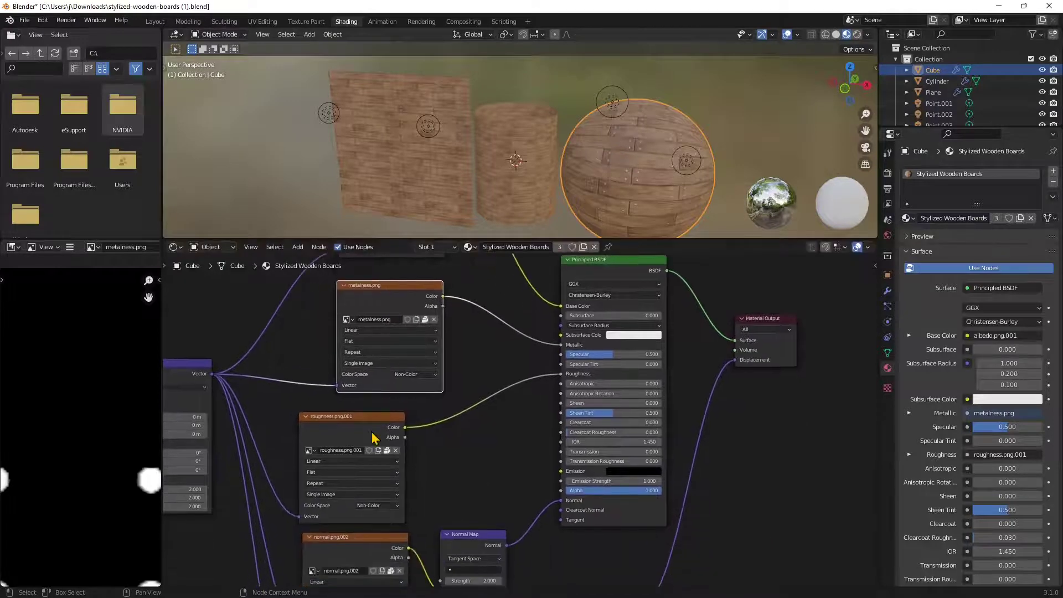
{"action": "scroll", "coordinate": [71, 443], "scroll_direction": "down", "scroll_amount": 5}
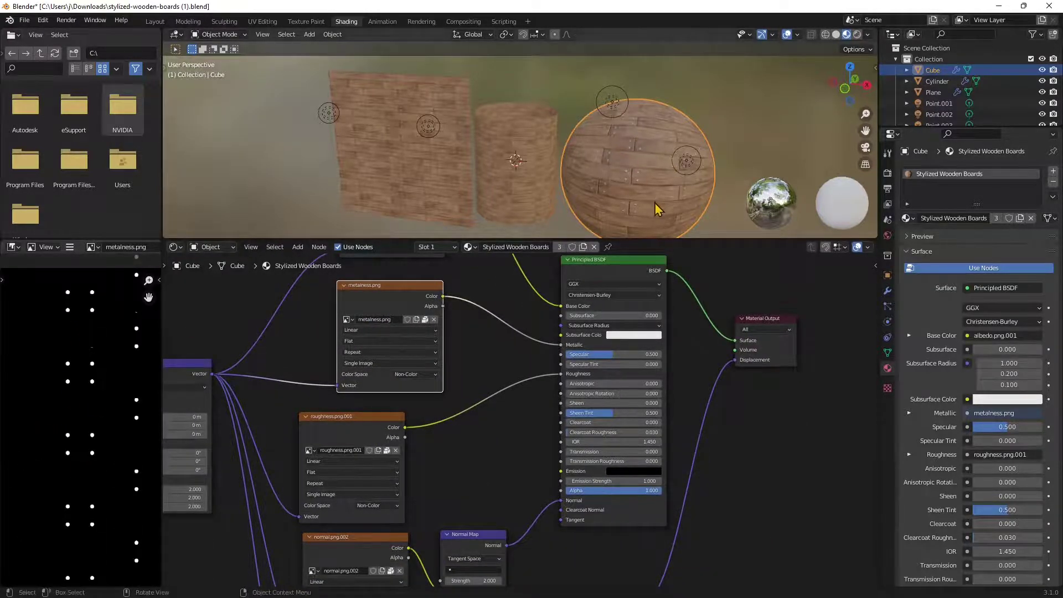
{"action": "middle_click_drag", "start_coordinate": [653, 201], "coordinate": [595, 147]}
{"action": "scroll", "coordinate": [82, 365], "scroll_direction": "down", "scroll_amount": 2}
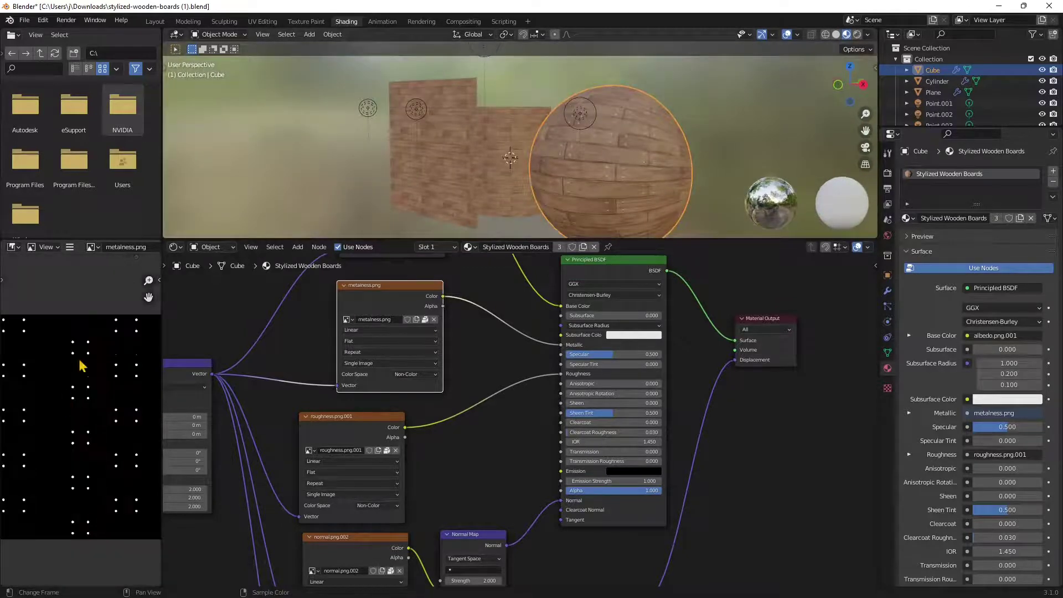
Move the roughness.png.001 texture node right and up, directly beneath the metalness node
{"action": "middle_click_drag", "start_coordinate": [416, 450], "coordinate": [398, 332]}
{"action": "scroll", "coordinate": [397, 332], "scroll_direction": "up", "scroll_amount": 2}
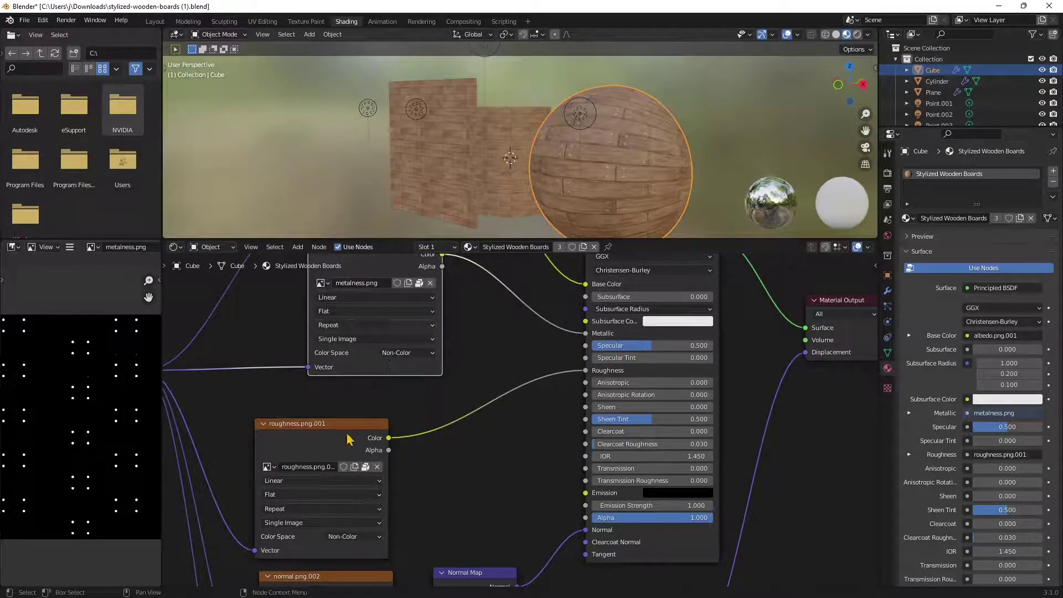
{"action": "left_click_drag", "start_coordinate": [323, 427], "coordinate": [380, 398]}
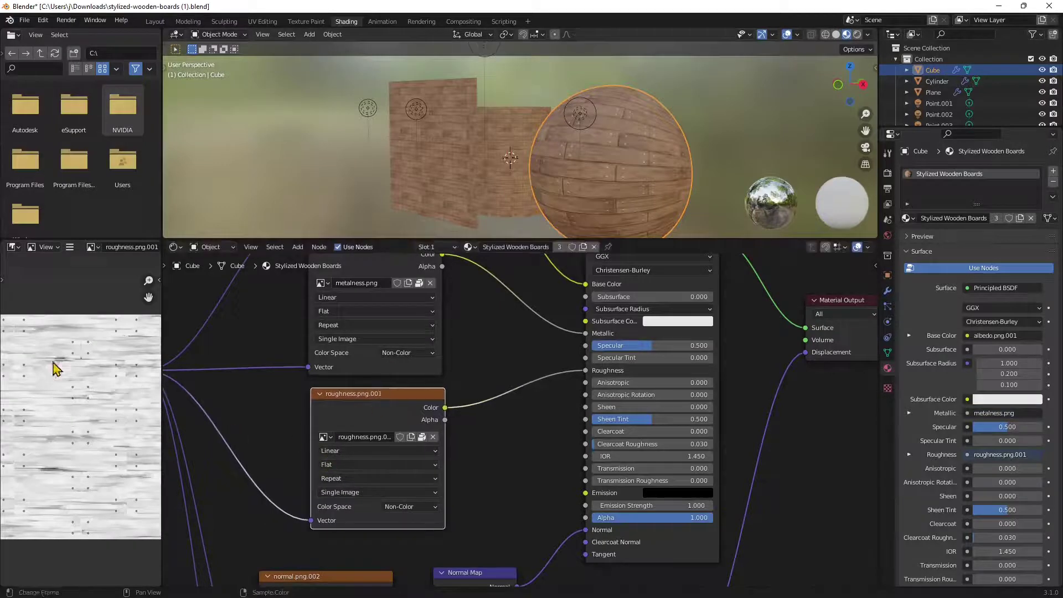
{"action": "scroll", "coordinate": [332, 460], "scroll_direction": "down", "scroll_amount": 1}
Shift the normal.png.002 and height.png.001 texture nodes right, closer to the column of the other image textures
{"action": "middle_click_drag", "start_coordinate": [332, 559], "coordinate": [365, 399]}
{"action": "left_click_drag", "start_coordinate": [359, 388], "coordinate": [448, 379]}
{"action": "scroll", "coordinate": [404, 373], "scroll_direction": "right", "scroll_amount": 2, "text": "ctrl"}
{"action": "left_click", "coordinate": [412, 370]}
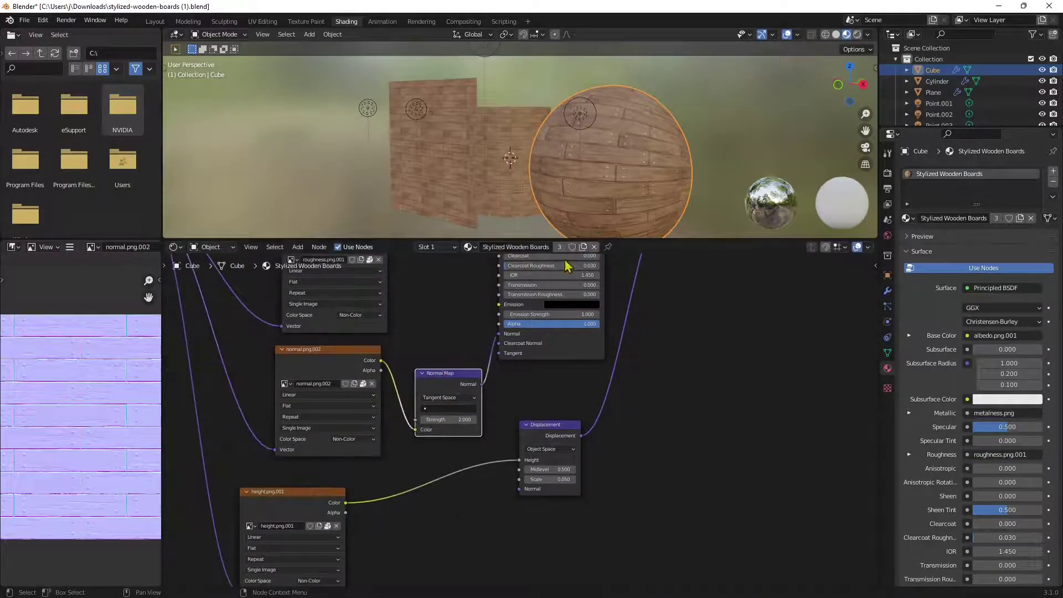
{"action": "scroll", "coordinate": [343, 437], "scroll_direction": "down", "scroll_amount": 4, "text": "shift"}
{"action": "left_click_drag", "start_coordinate": [357, 435], "coordinate": [406, 422]}
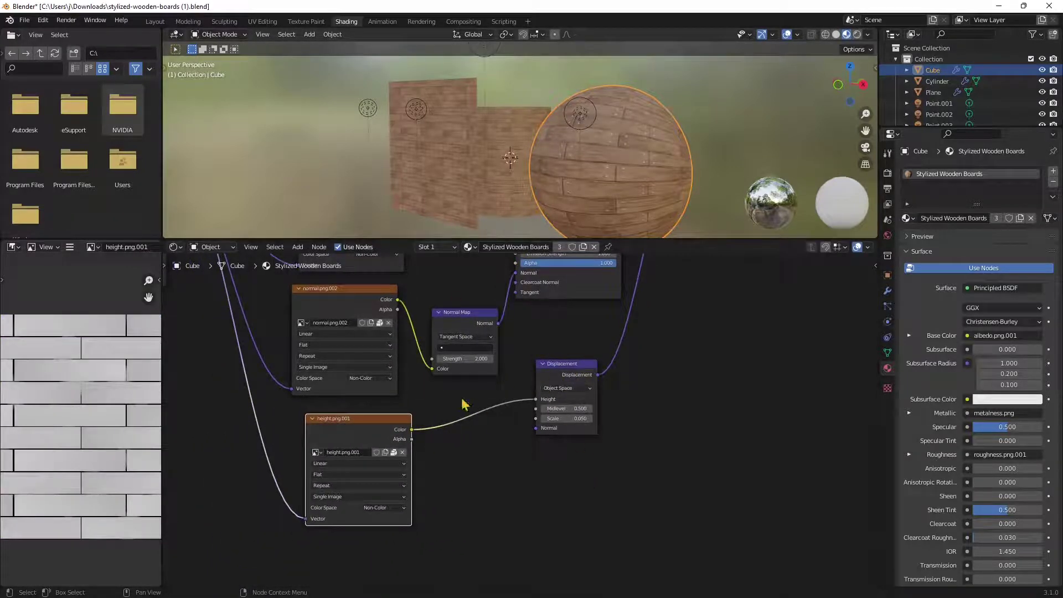
Move the Principled BSDF and Material Output nodes further right to space out the node tree, leaving the output node expanded
{"action": "middle_click_drag", "start_coordinate": [624, 357], "coordinate": [506, 463]}
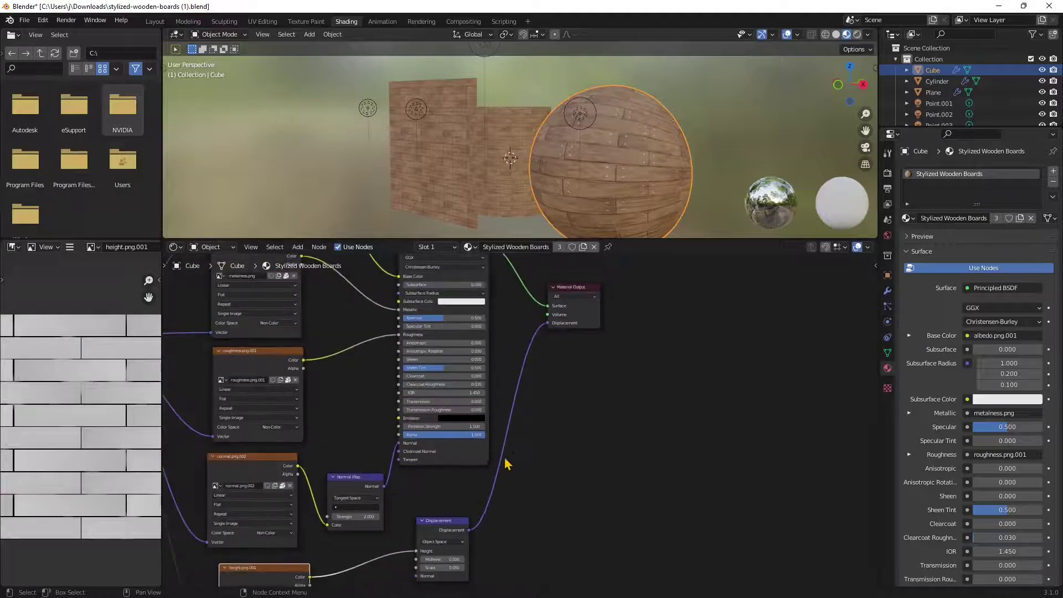
{"action": "scroll", "coordinate": [539, 366], "scroll_direction": "down", "scroll_amount": 2}
{"action": "left_click_drag", "start_coordinate": [570, 311], "coordinate": [659, 326]}
{"action": "left_click_drag", "start_coordinate": [449, 274], "coordinate": [491, 273]}
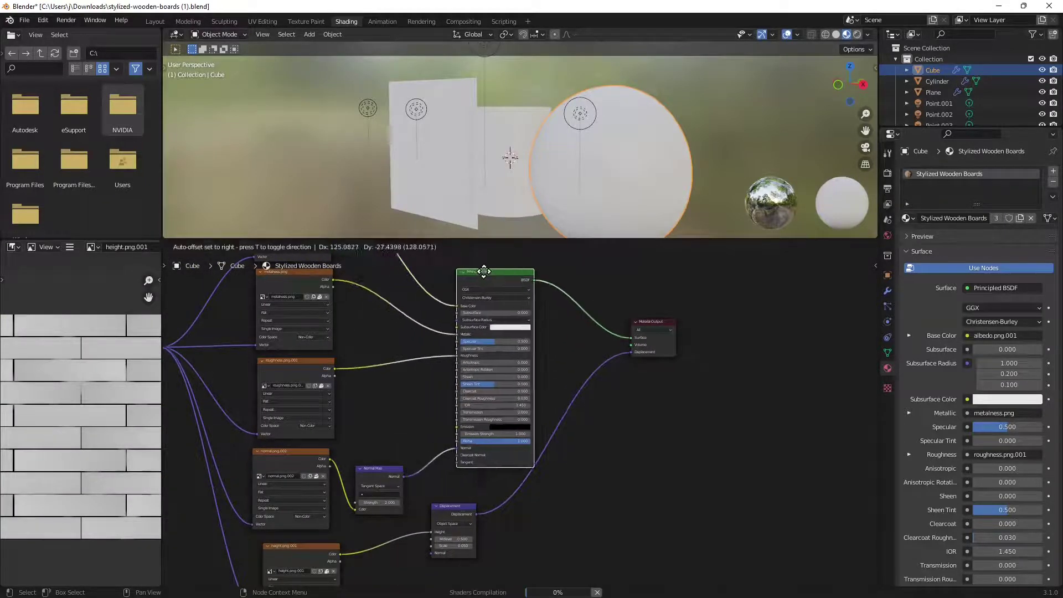
{"action": "middle_click_drag", "start_coordinate": [516, 349], "coordinate": [515, 372]}
{"action": "left_click", "coordinate": [637, 350]}
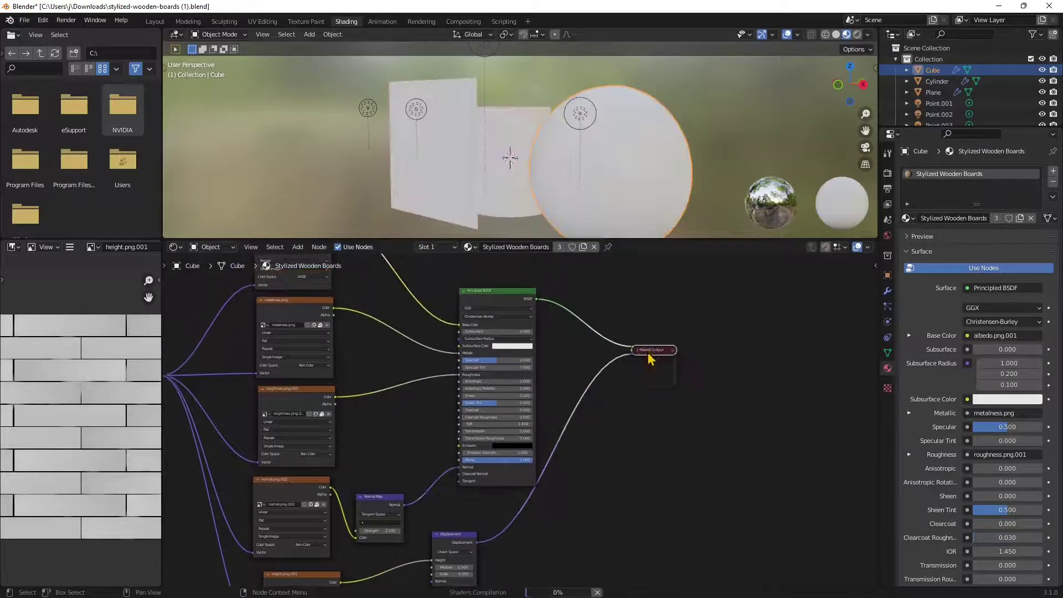
{"action": "left_click_drag", "start_coordinate": [642, 354], "coordinate": [688, 380]}
{"action": "left_click", "coordinate": [649, 363]}
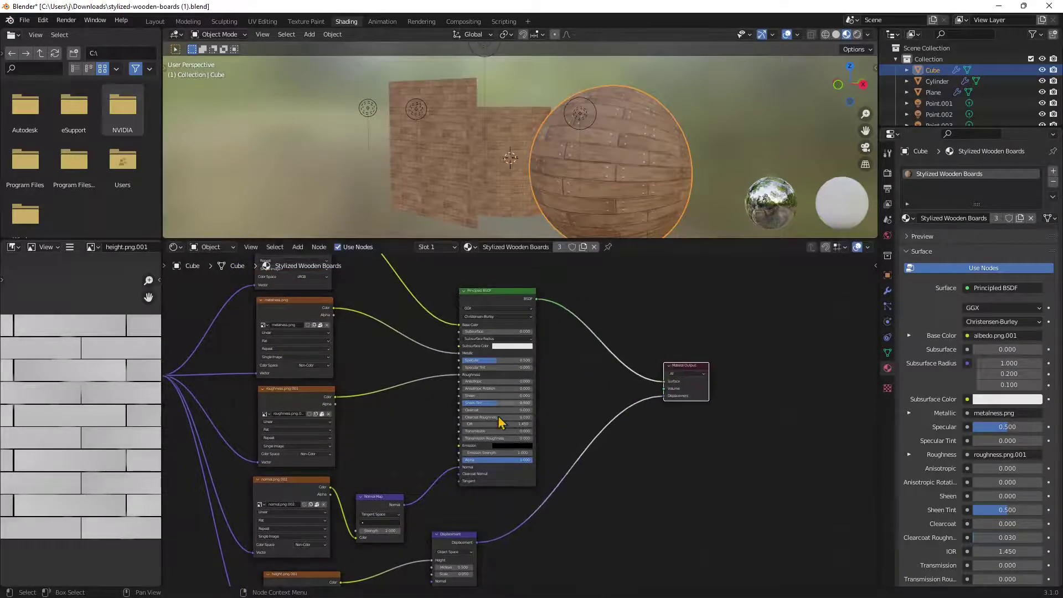
With the whole node tree in view, move Material Output slightly down and Principled BSDF slightly up and right
{"action": "key", "text": "ctrl+t"}
{"action": "key", "text": "Home"}
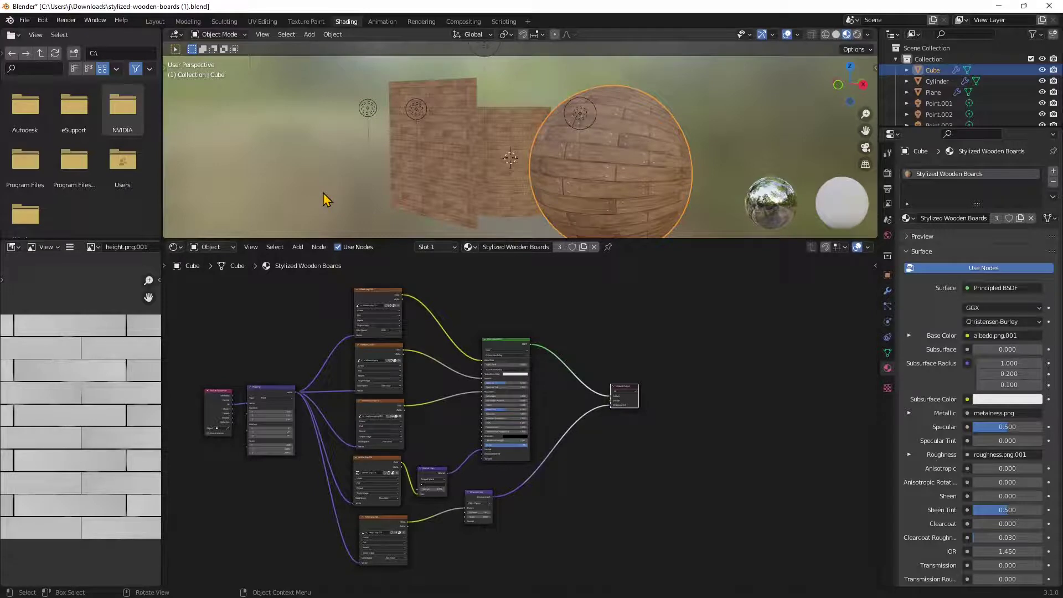
{"action": "middle_click_drag", "start_coordinate": [445, 150], "coordinate": [491, 157]}
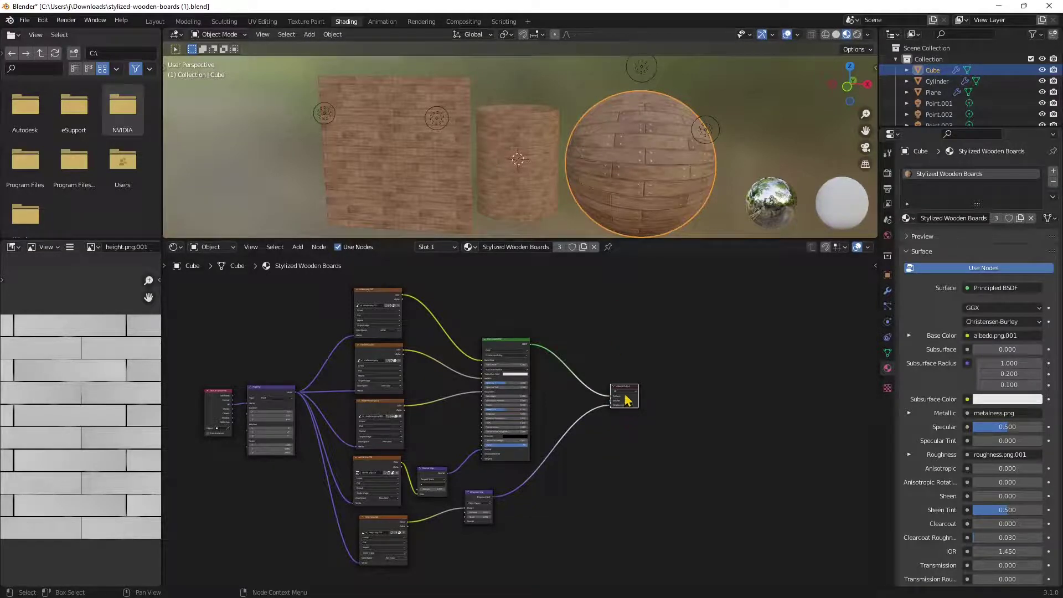
{"action": "left_click_drag", "start_coordinate": [625, 395], "coordinate": [624, 413]}
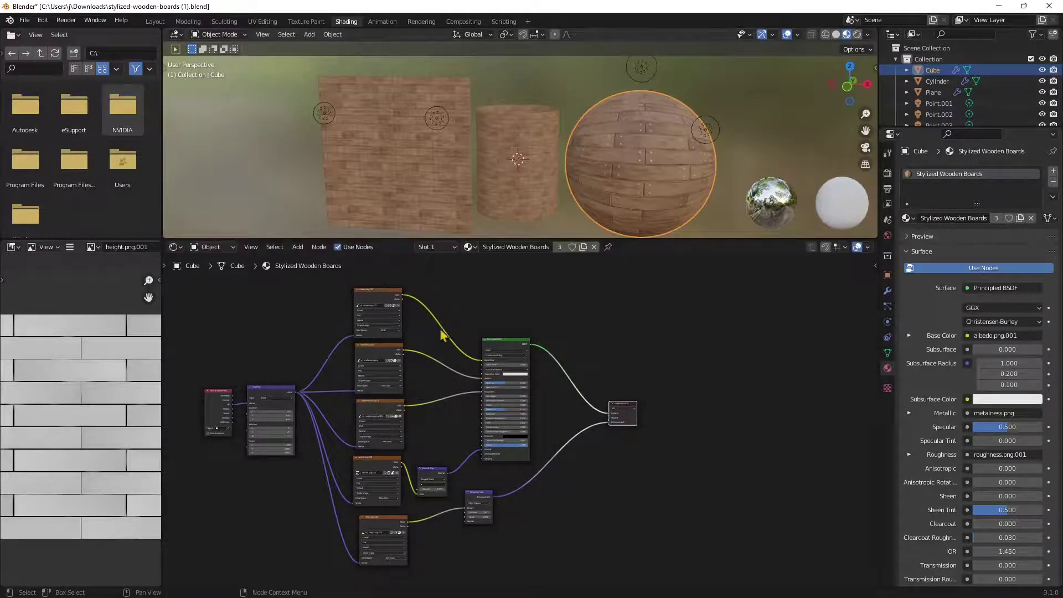
{"action": "left_click", "coordinate": [507, 343]}
{"action": "left_click_drag", "start_coordinate": [507, 343], "coordinate": [512, 336]}
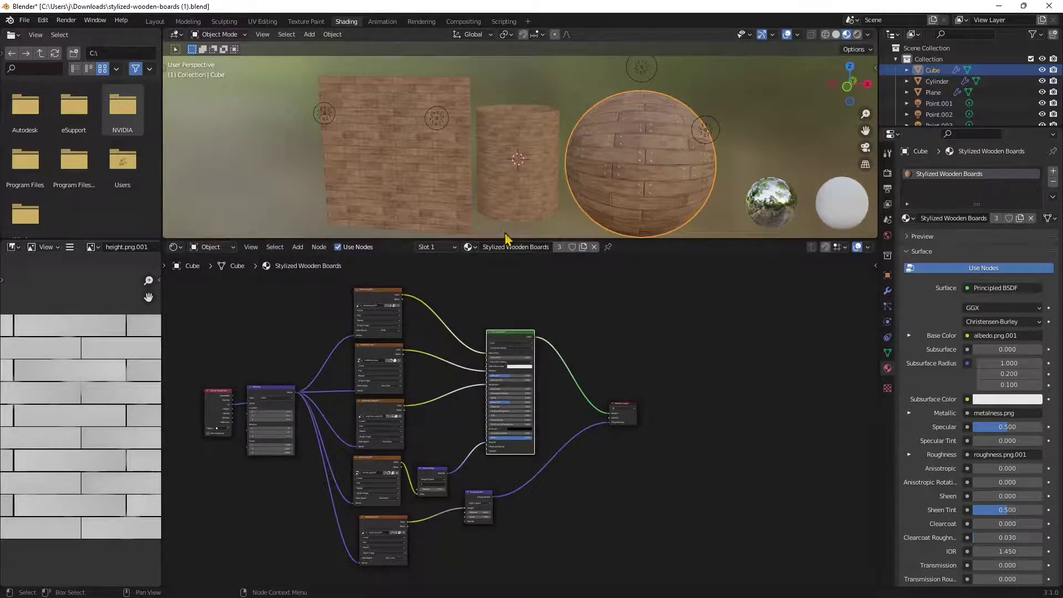
Switch the 3D viewport to rendered shading and enlarge it over the node editor
{"action": "mouse_move", "coordinate": [502, 201]}
{"action": "middle_mouse_down"}
{"action": "mouse_move", "coordinate": [465, 201]}
{"action": "mouse_move", "coordinate": [498, 206]}
{"action": "middle_mouse_up"}
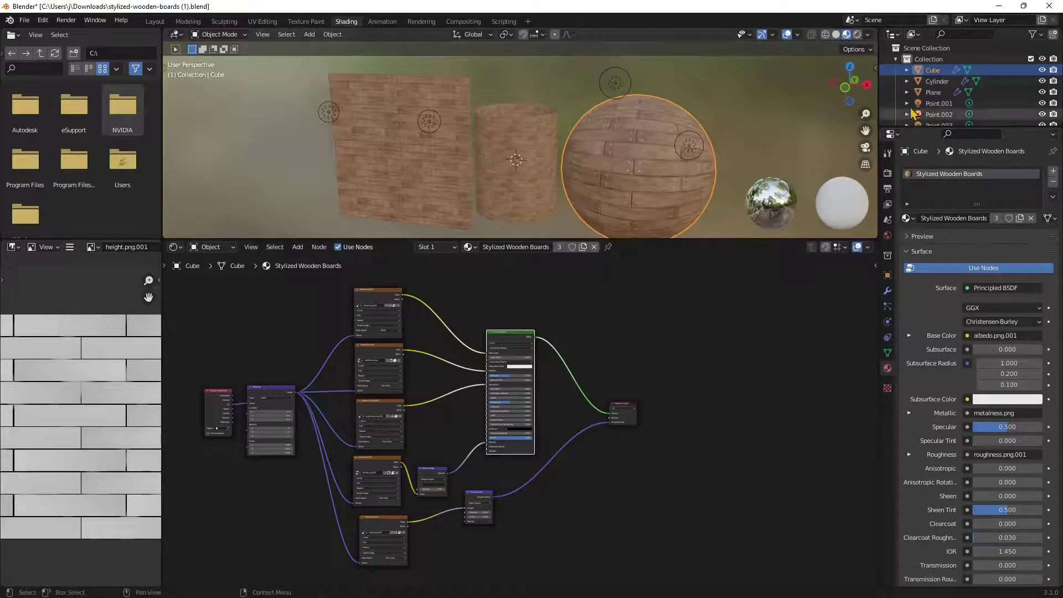
{"action": "left_click", "coordinate": [857, 35]}
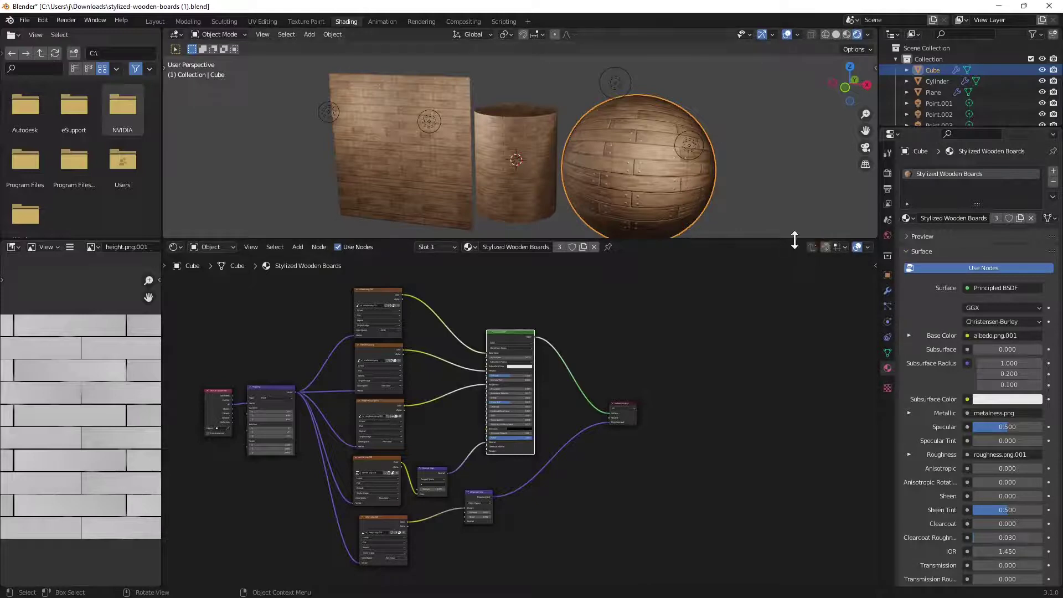
{"action": "left_click_drag", "start_coordinate": [794, 240], "coordinate": [804, 372]}
Set the scene's render engine to Cycles and pause the viewport rendering
{"action": "left_click", "coordinate": [887, 173]}
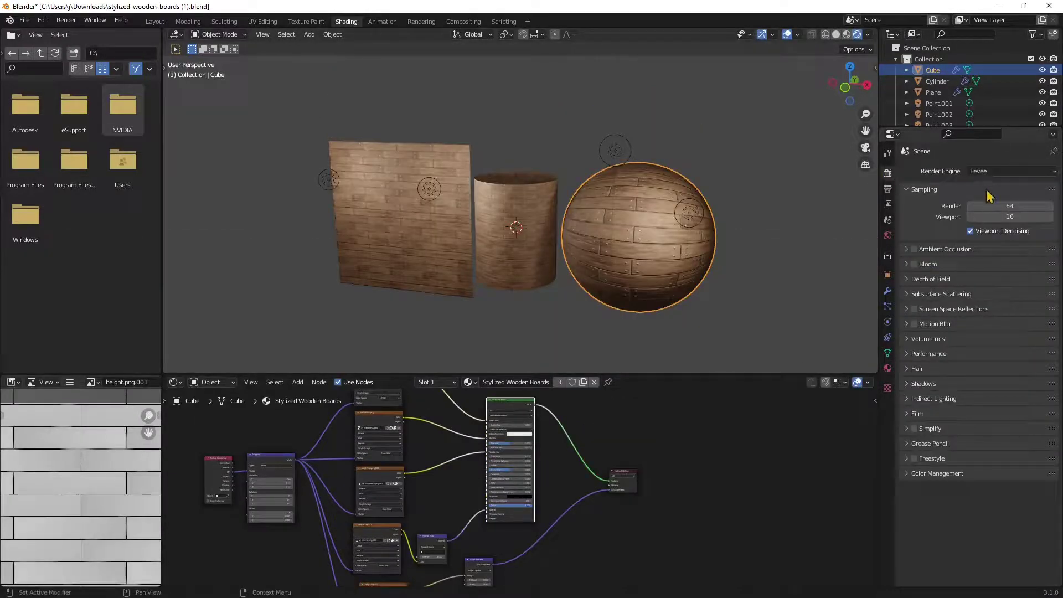
{"action": "left_click", "coordinate": [990, 171]}
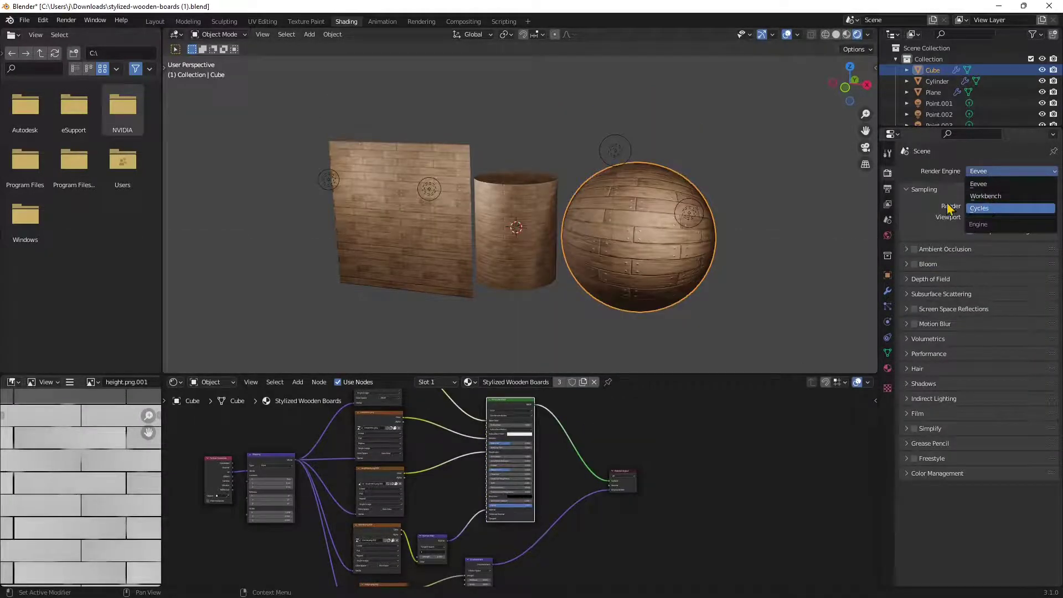
{"action": "left_click", "coordinate": [983, 209]}
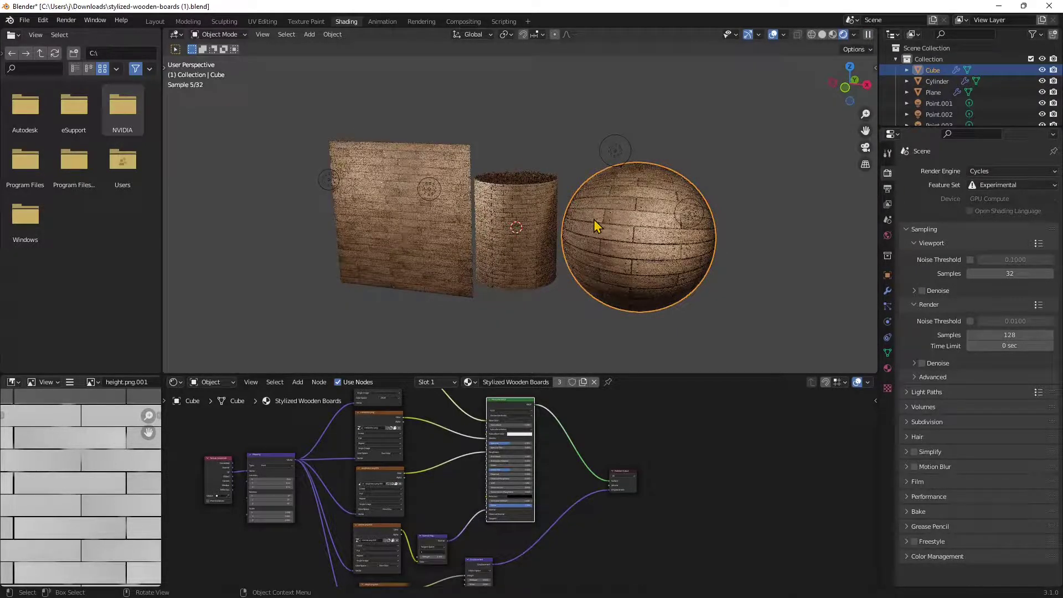
{"action": "left_click", "coordinate": [868, 35]}
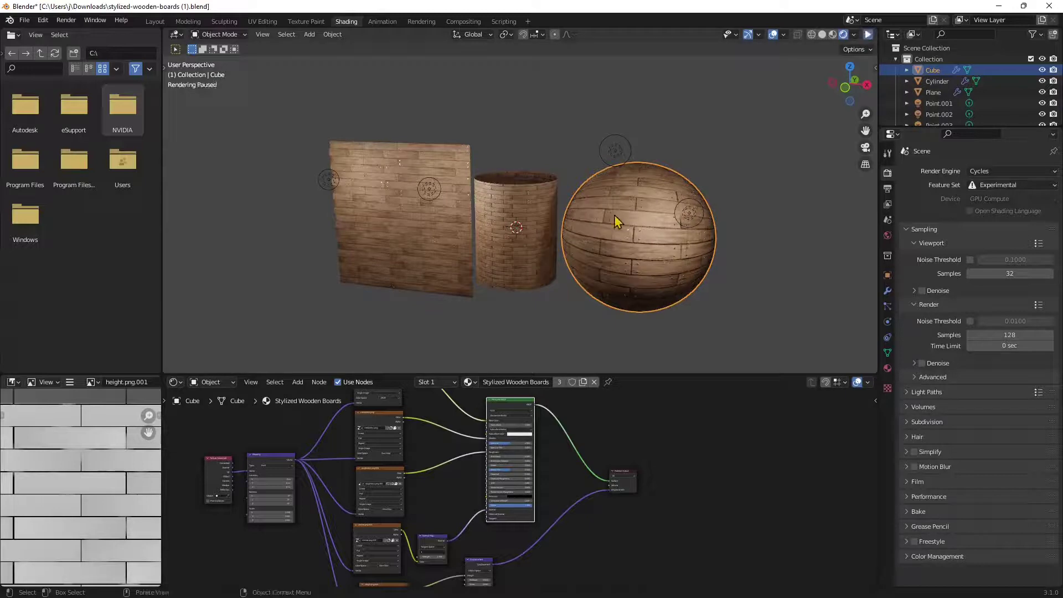